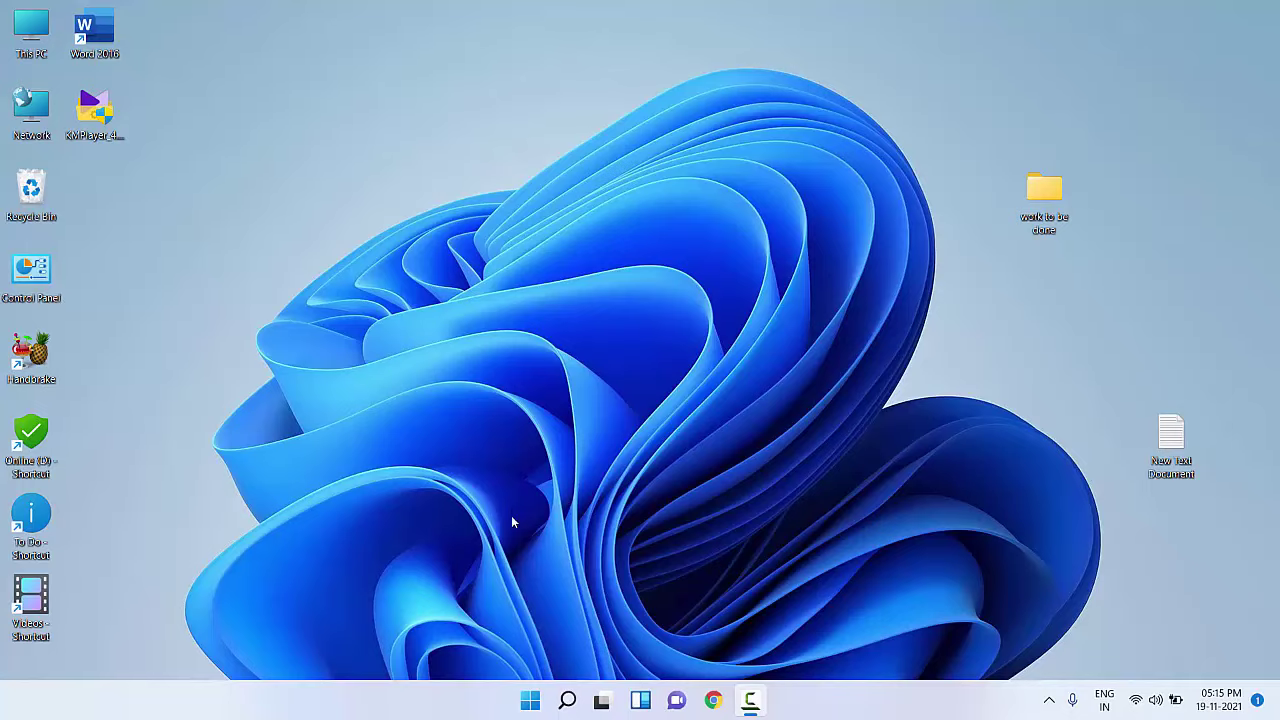
Open Settings to the Windows Update page, then close Settings
left_click(540, 698)
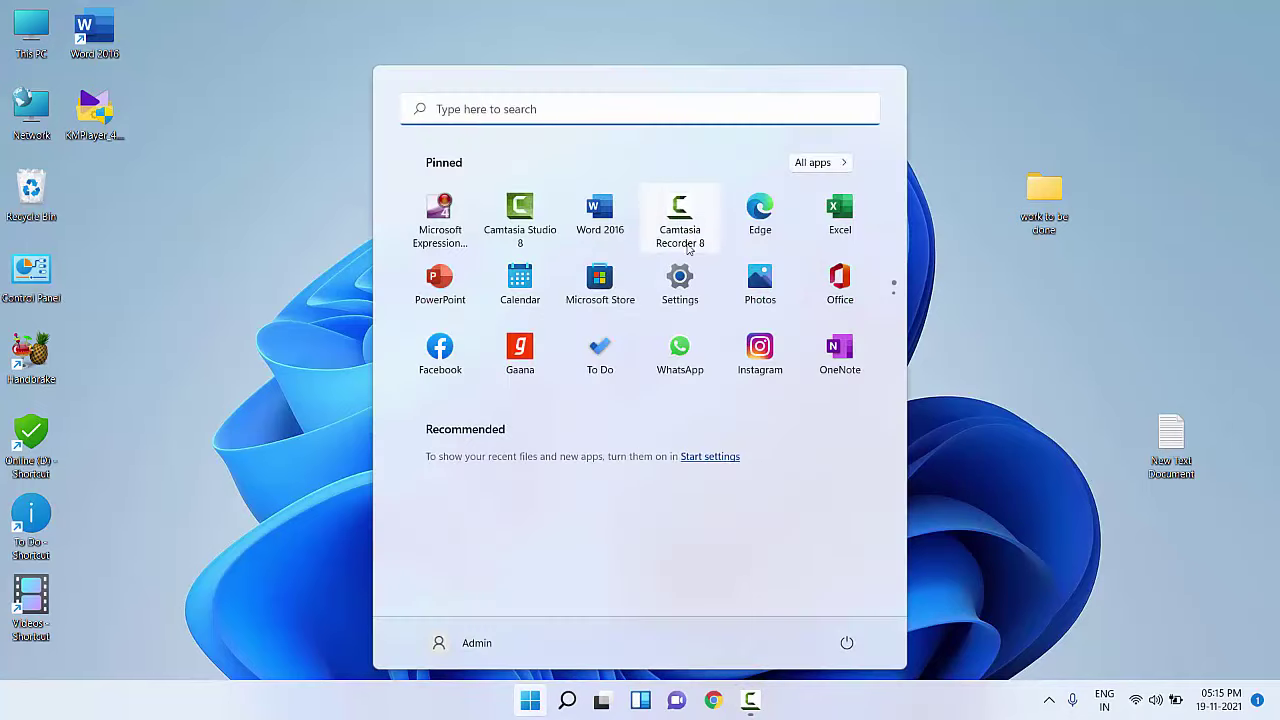
left_click(680, 280)
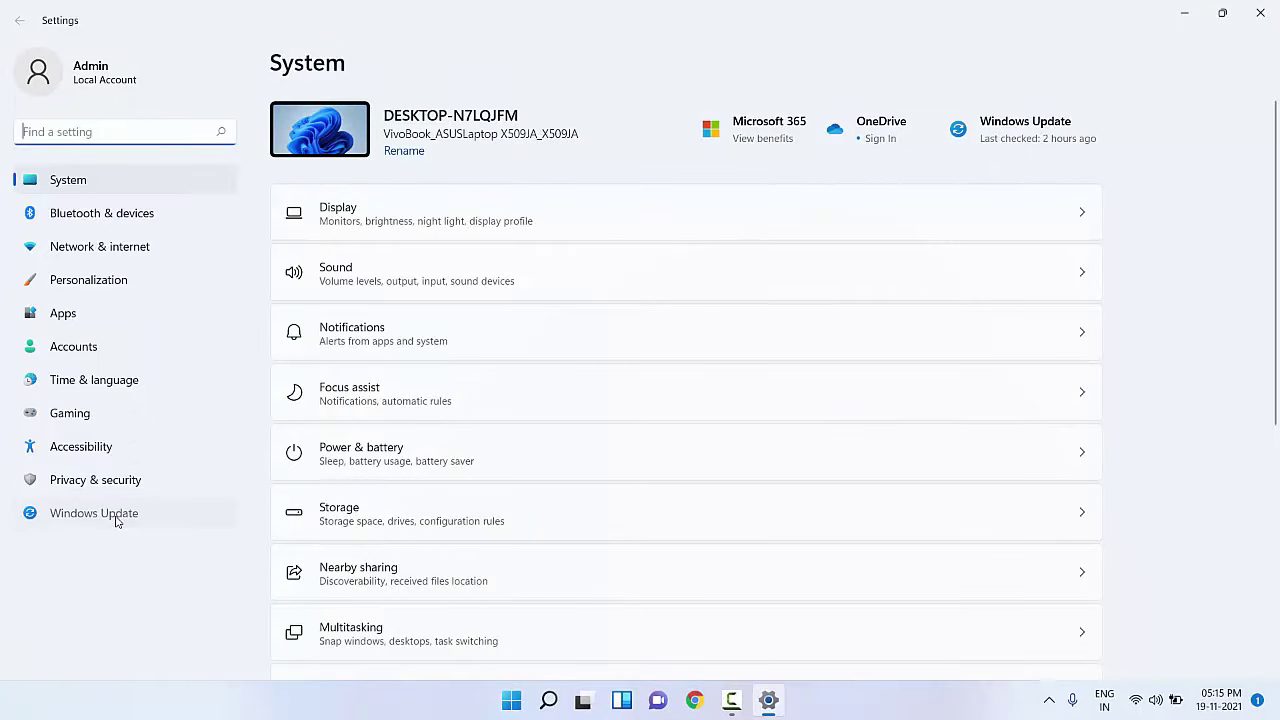
left_click(117, 519)
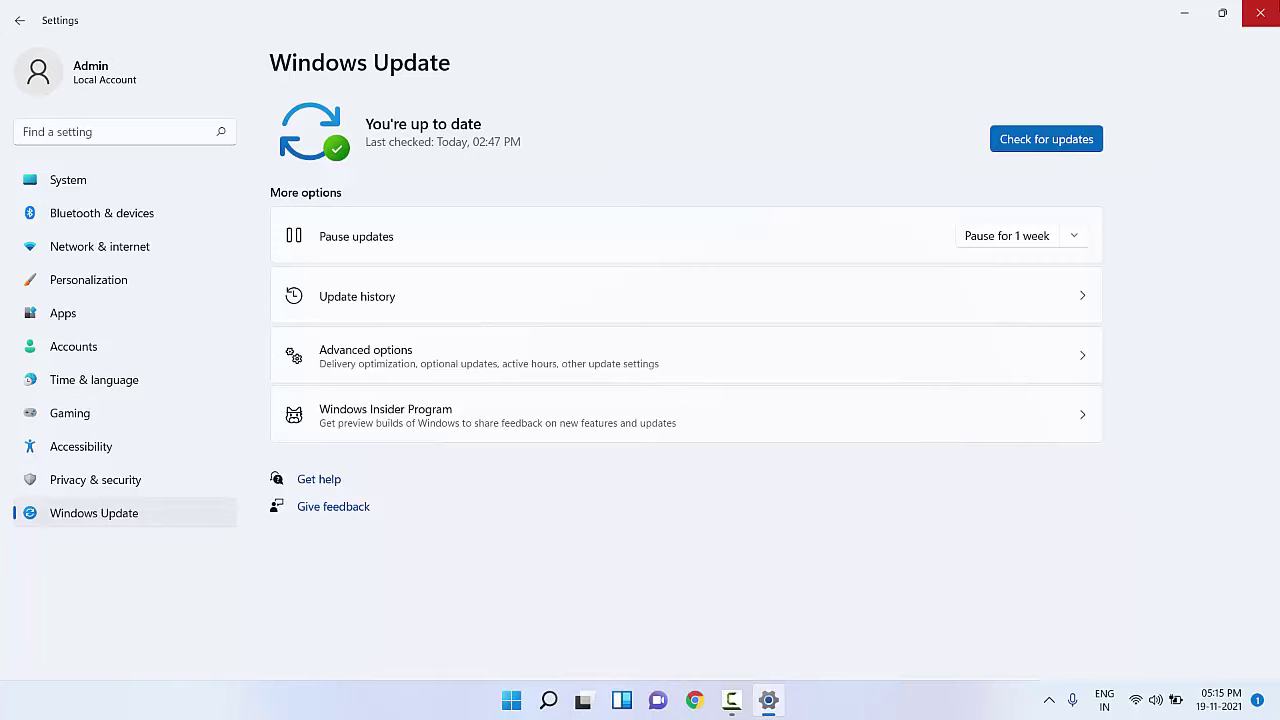
left_click(1271, 12)
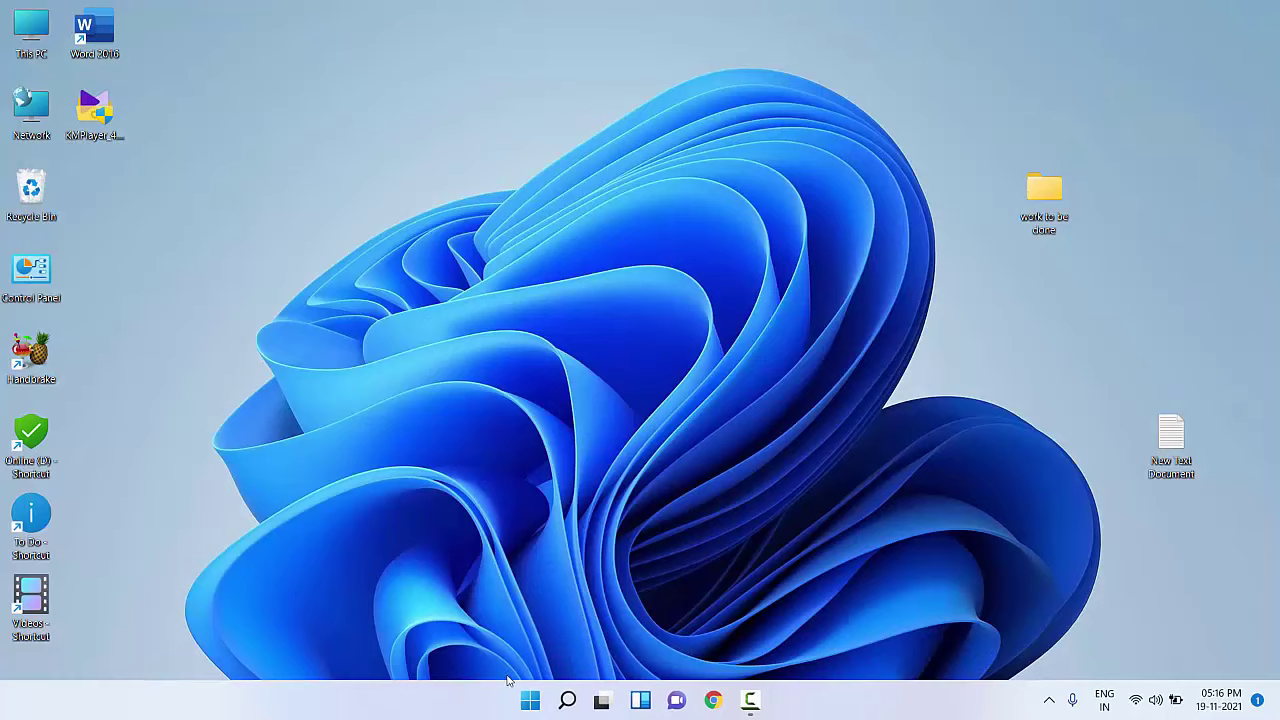
Reopen Settings and go to Accessibility > Keyboard > Filter keys
left_click(530, 700)
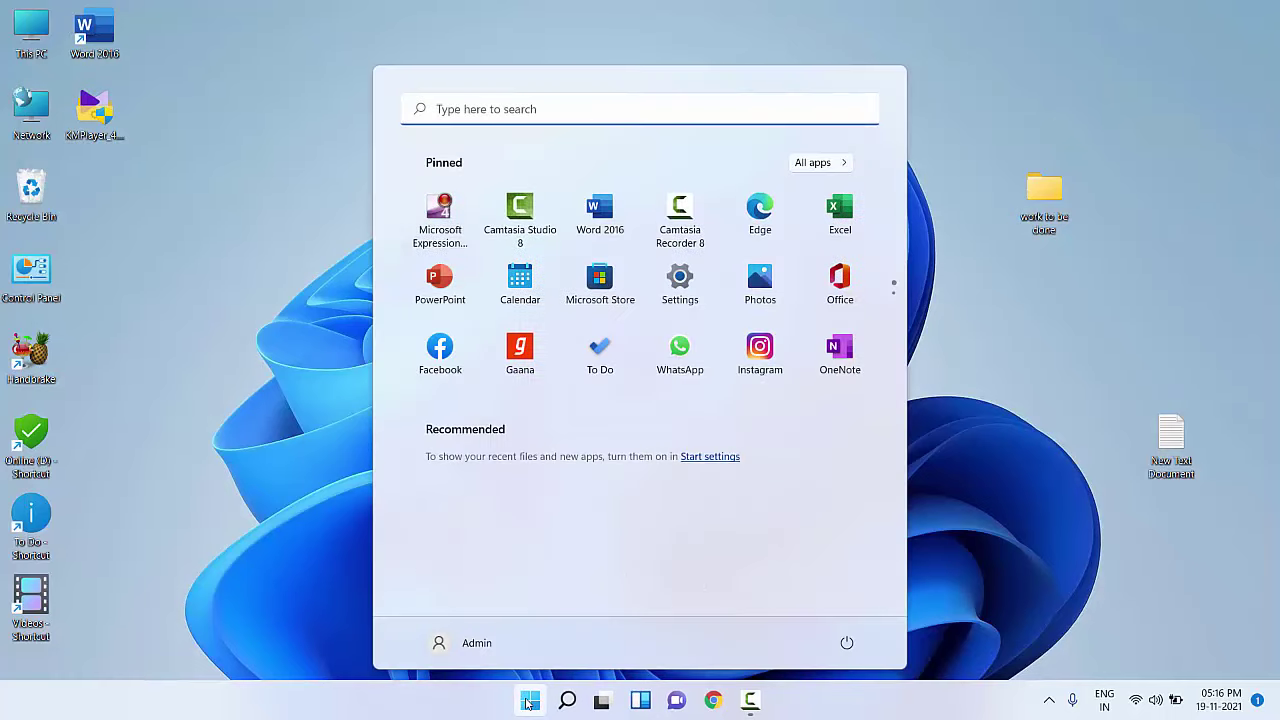
left_click(679, 285)
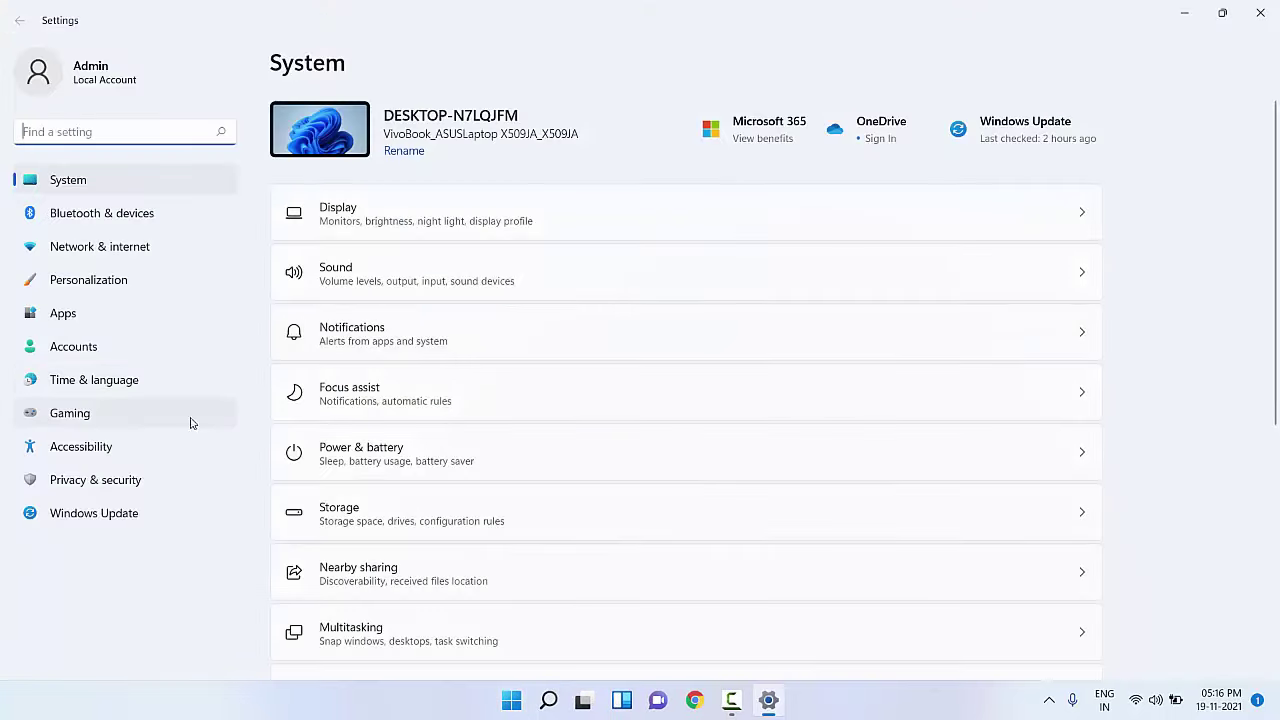
left_click(100, 452)
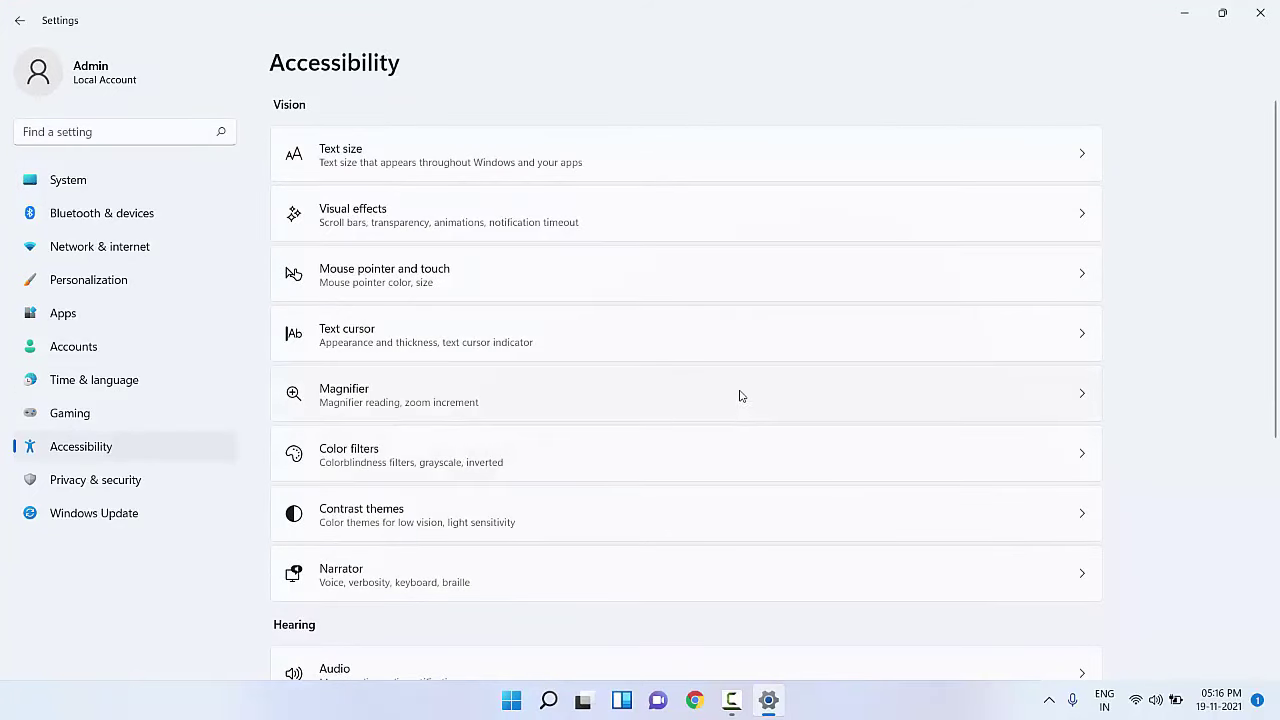
scroll(740, 378, "down", 5)
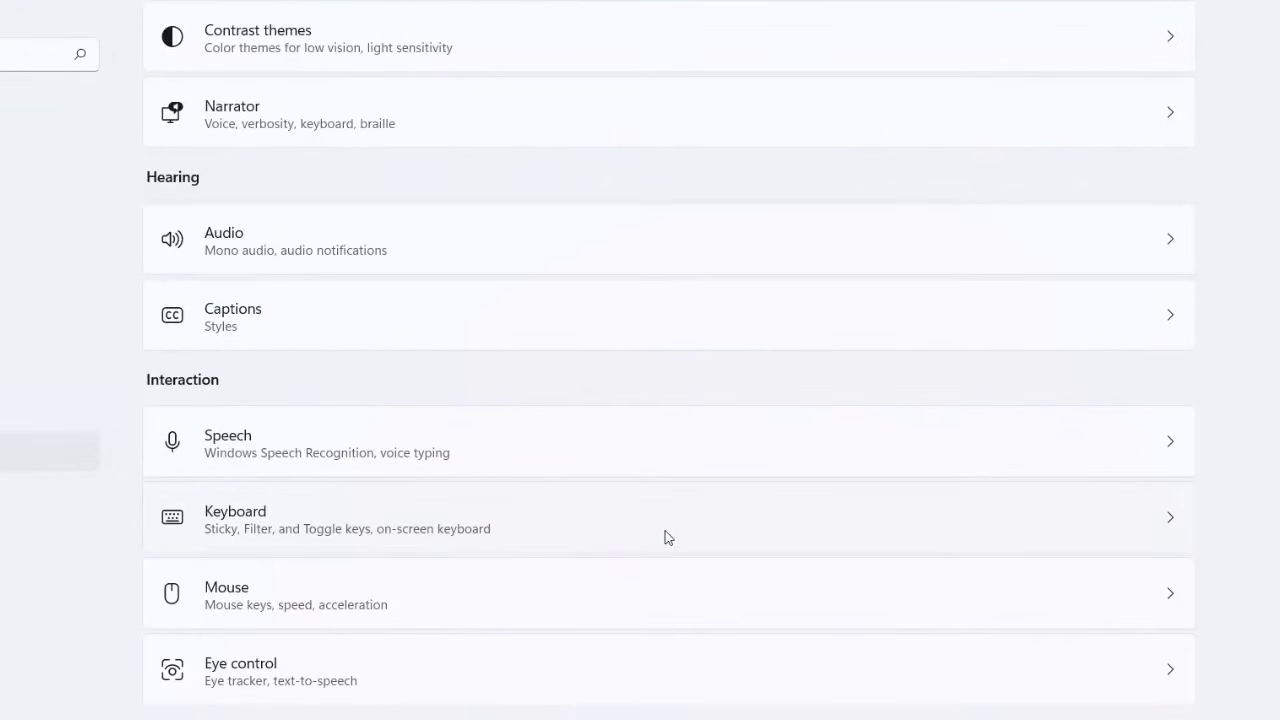
left_click(750, 527)
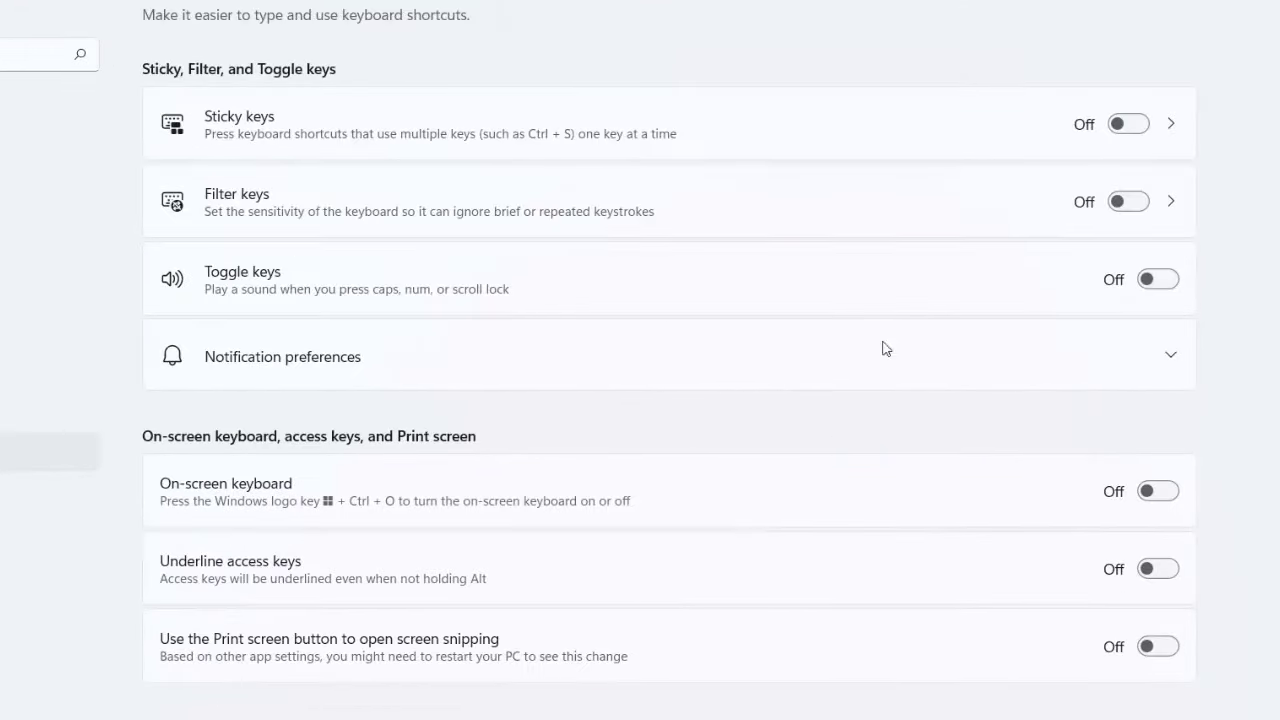
left_click(511, 213)
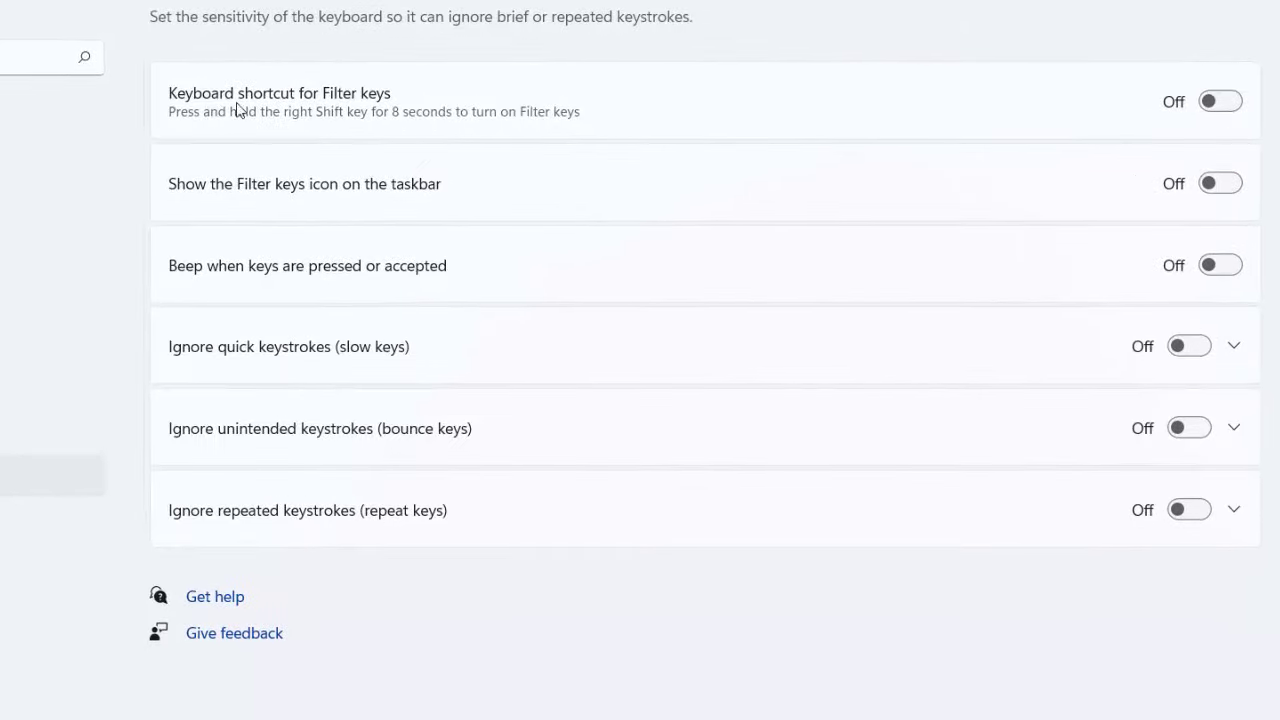
Switch 'Keyboard shortcut for Filter keys' On, go back, and close Settings
left_click(1232, 106)
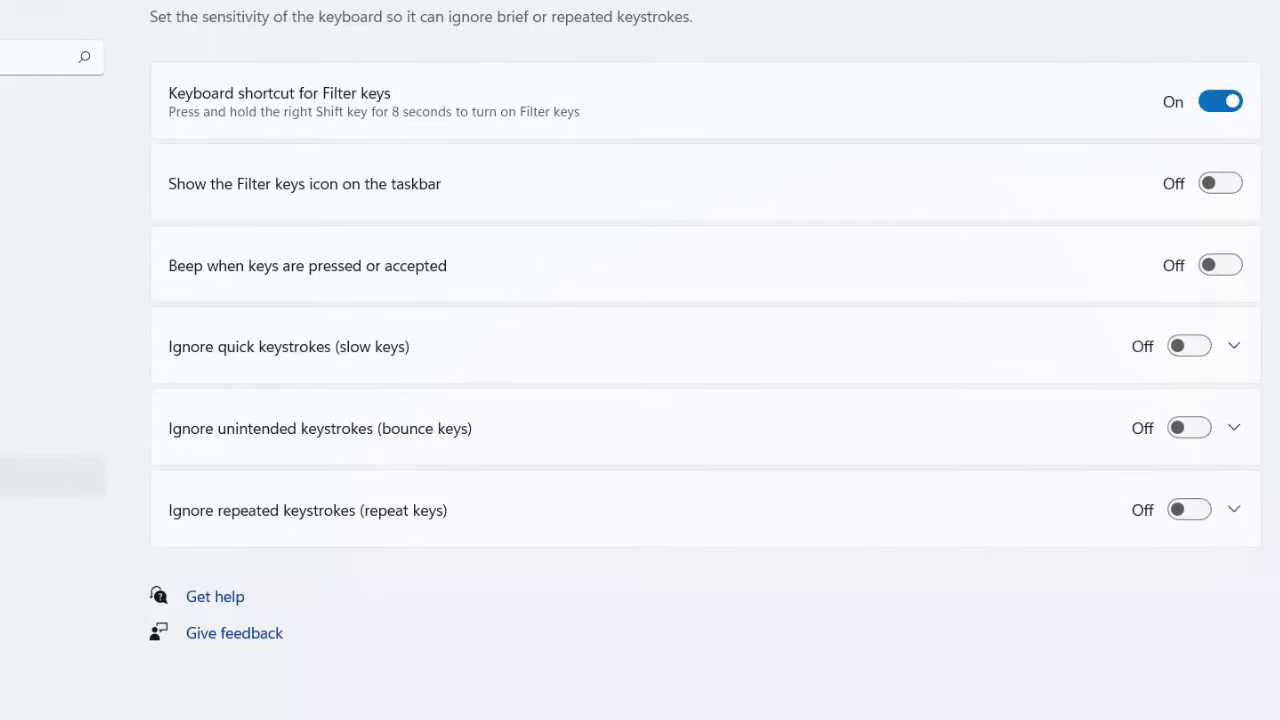
left_click(18, 22)
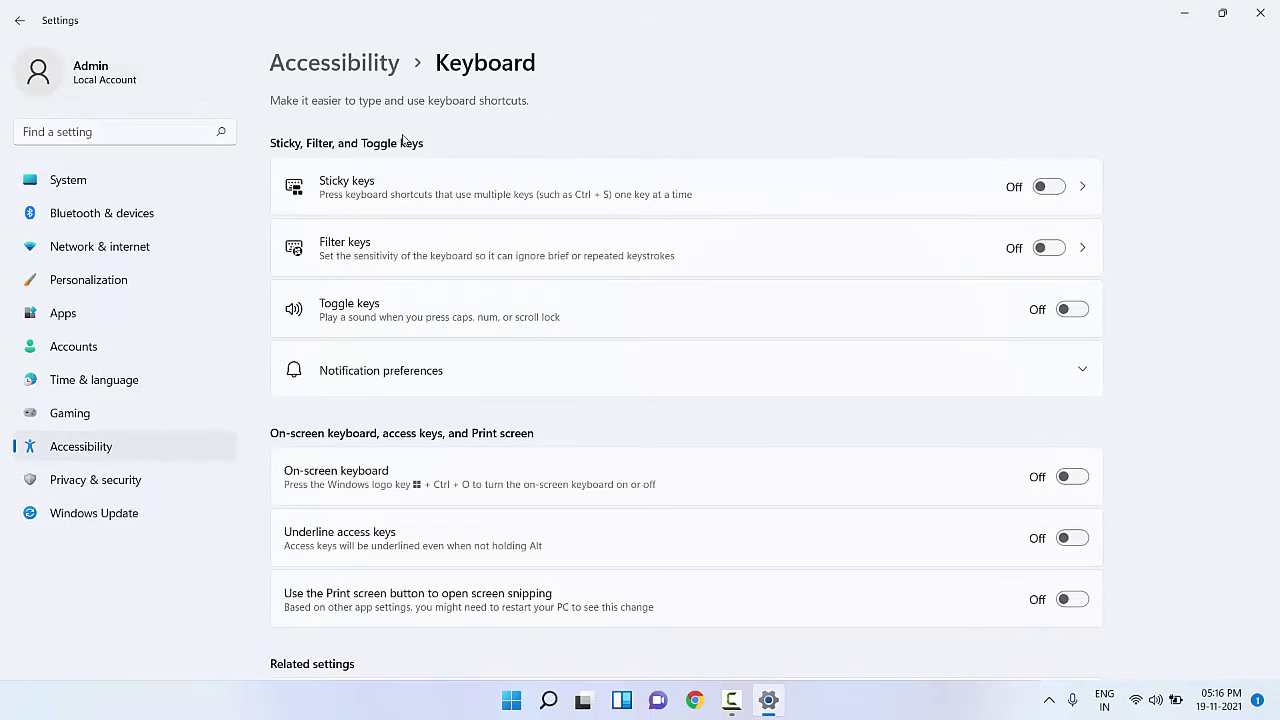
left_click(1260, 13)
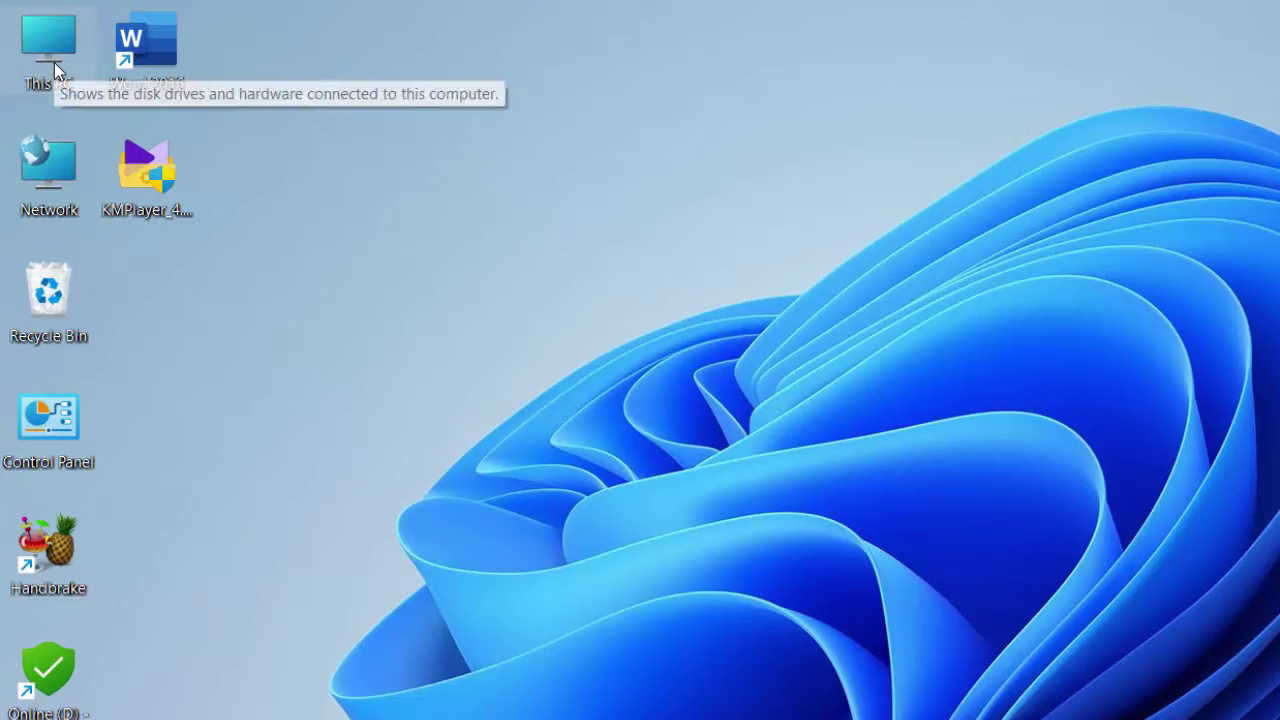
Via This PC > Manage, open Device Manager and start Update driver for the PS/2 keyboard
right_click(54, 62)
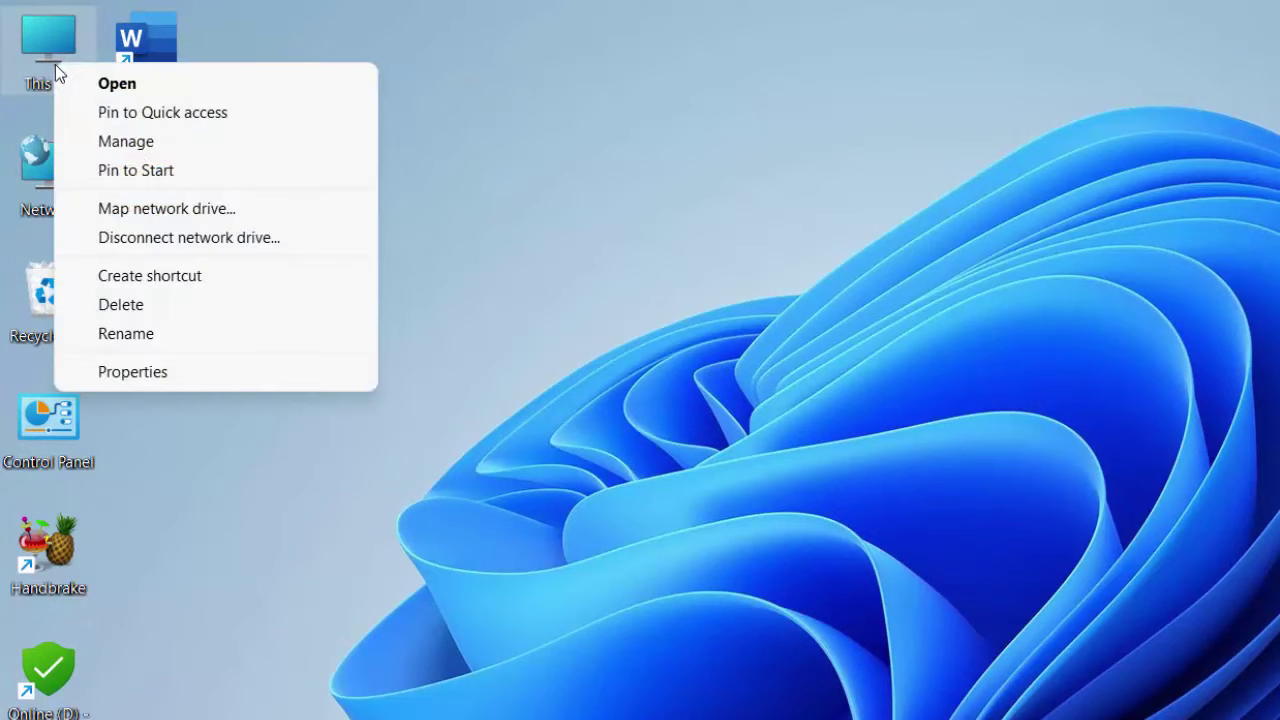
left_click(177, 146)
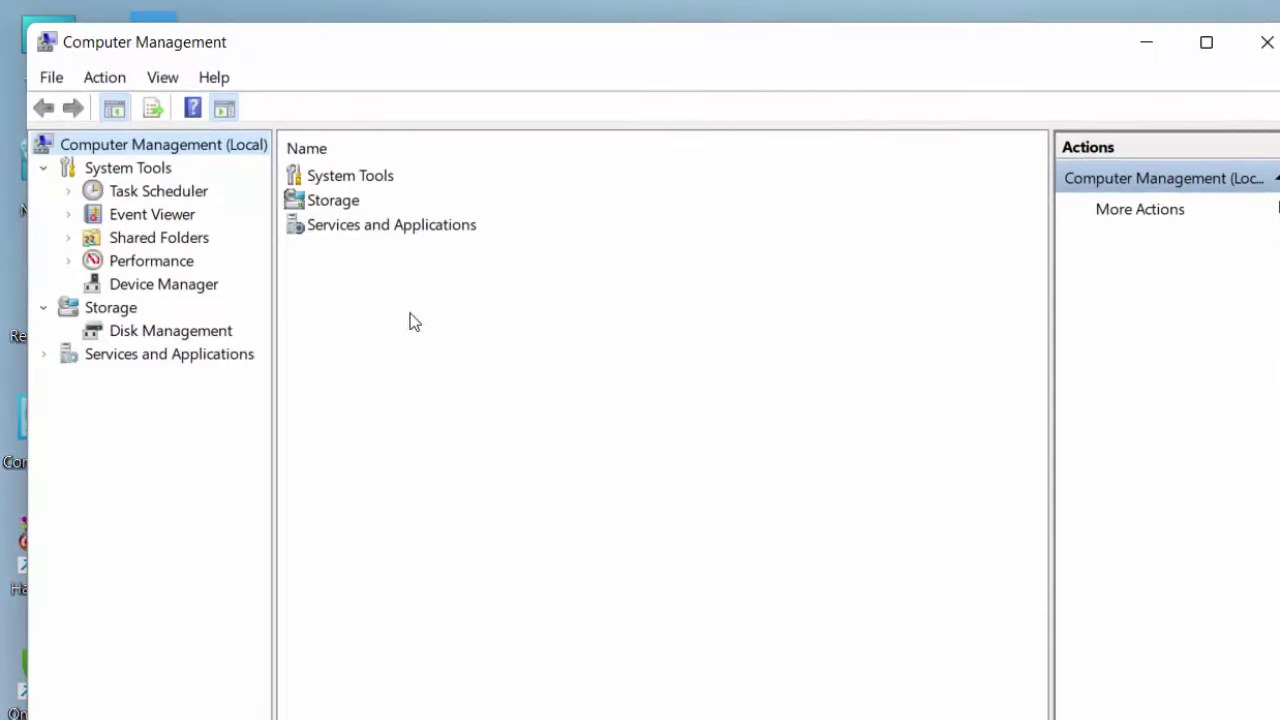
left_click(163, 284)
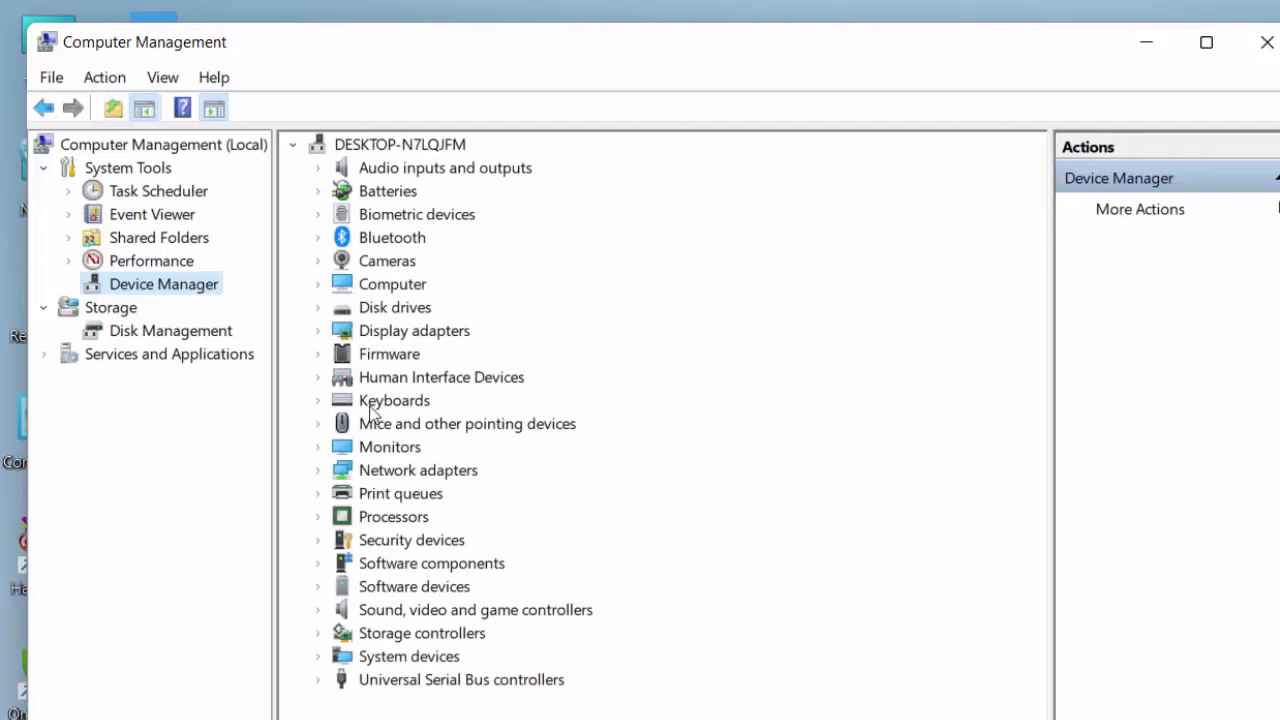
left_click(320, 400)
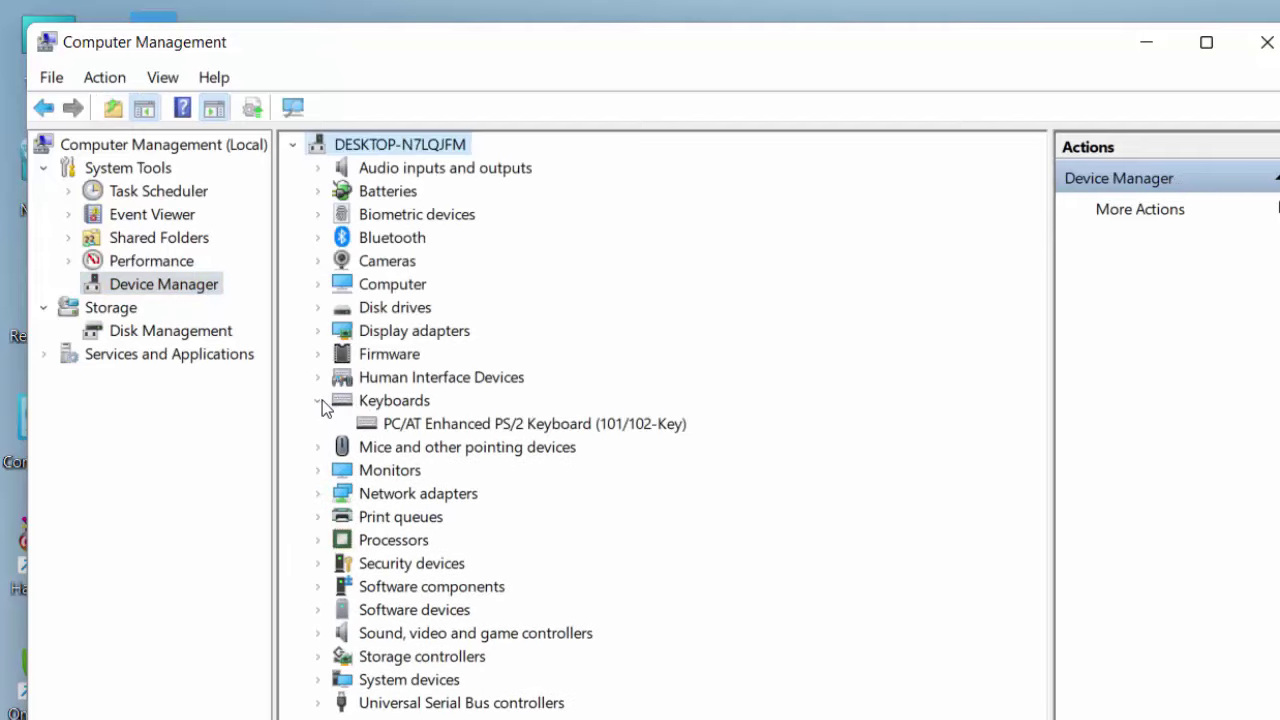
right_click(481, 422)
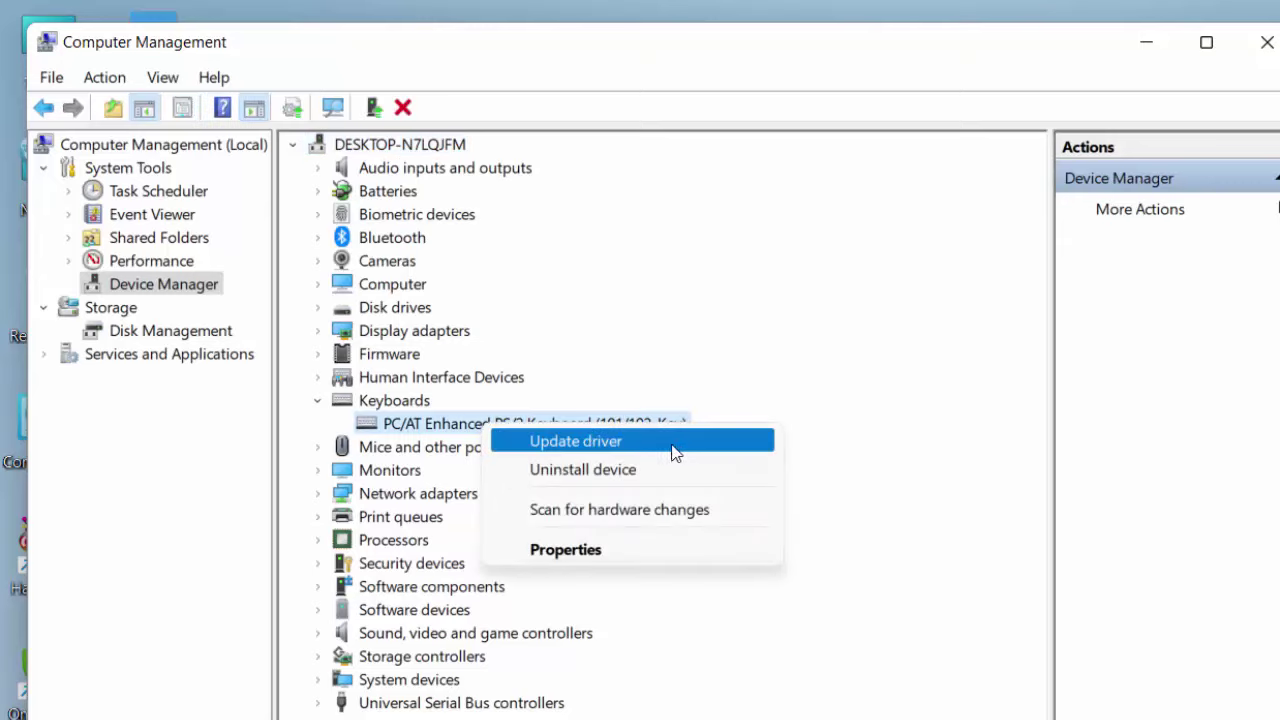
left_click(675, 451)
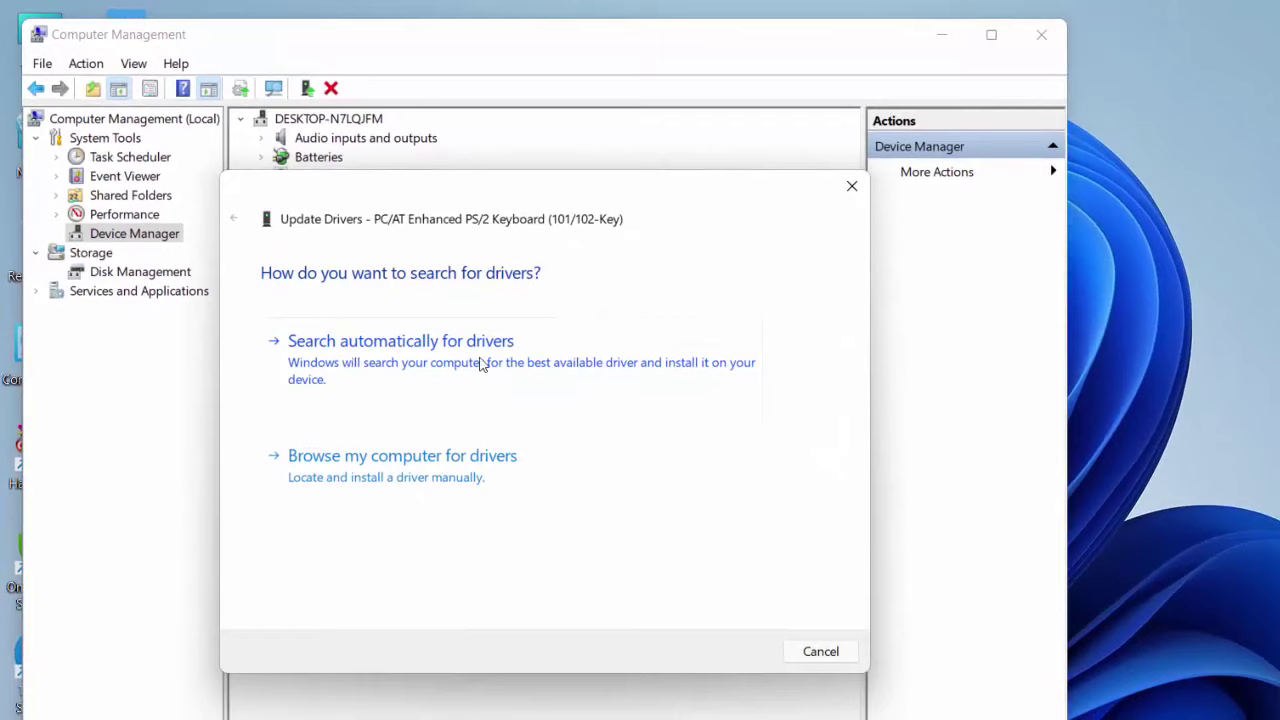
Restart Update driver, browse the computer, pick from the list, and select the PC/AT Enhanced PS/2 Keyboard model
left_click(851, 186)
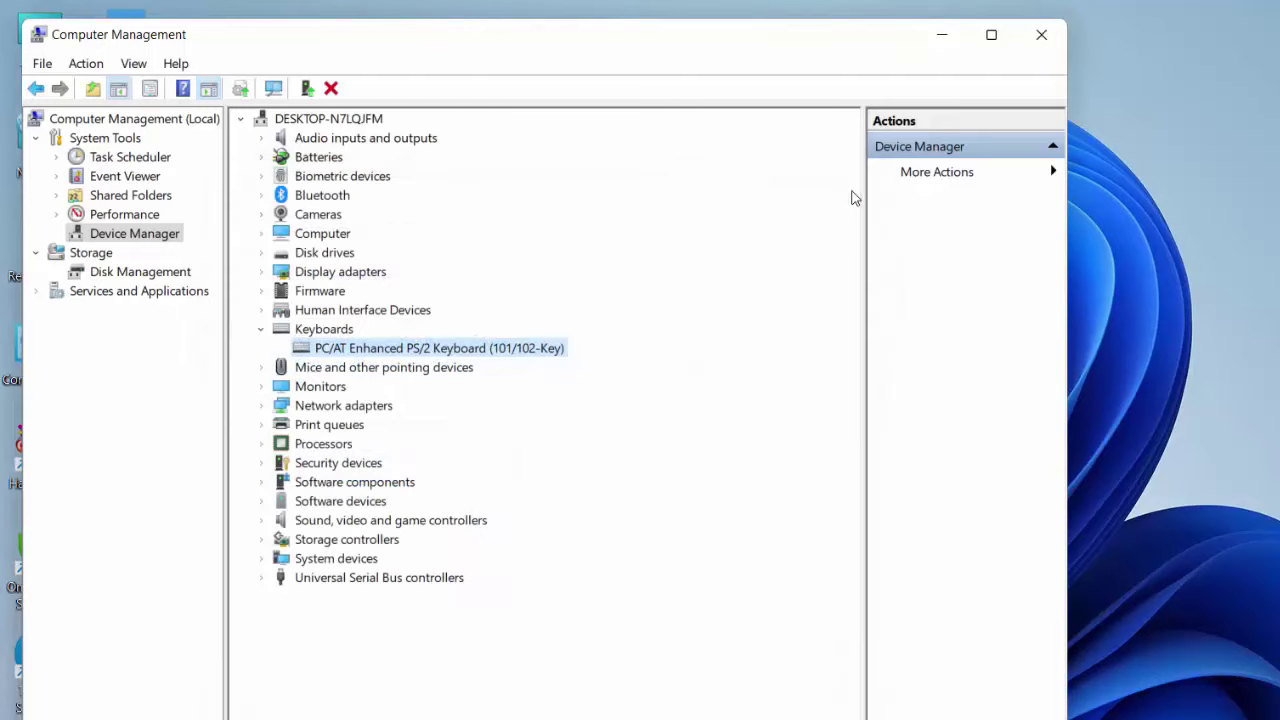
right_click(423, 350)
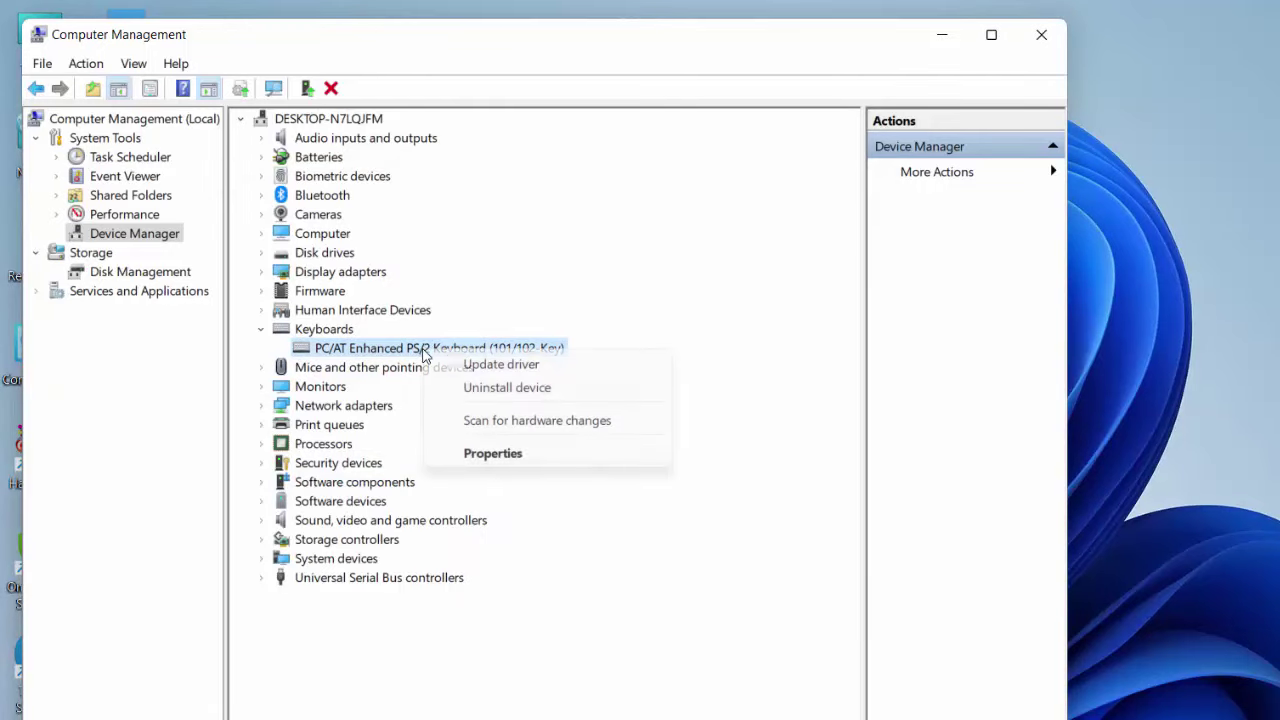
left_click(487, 364)
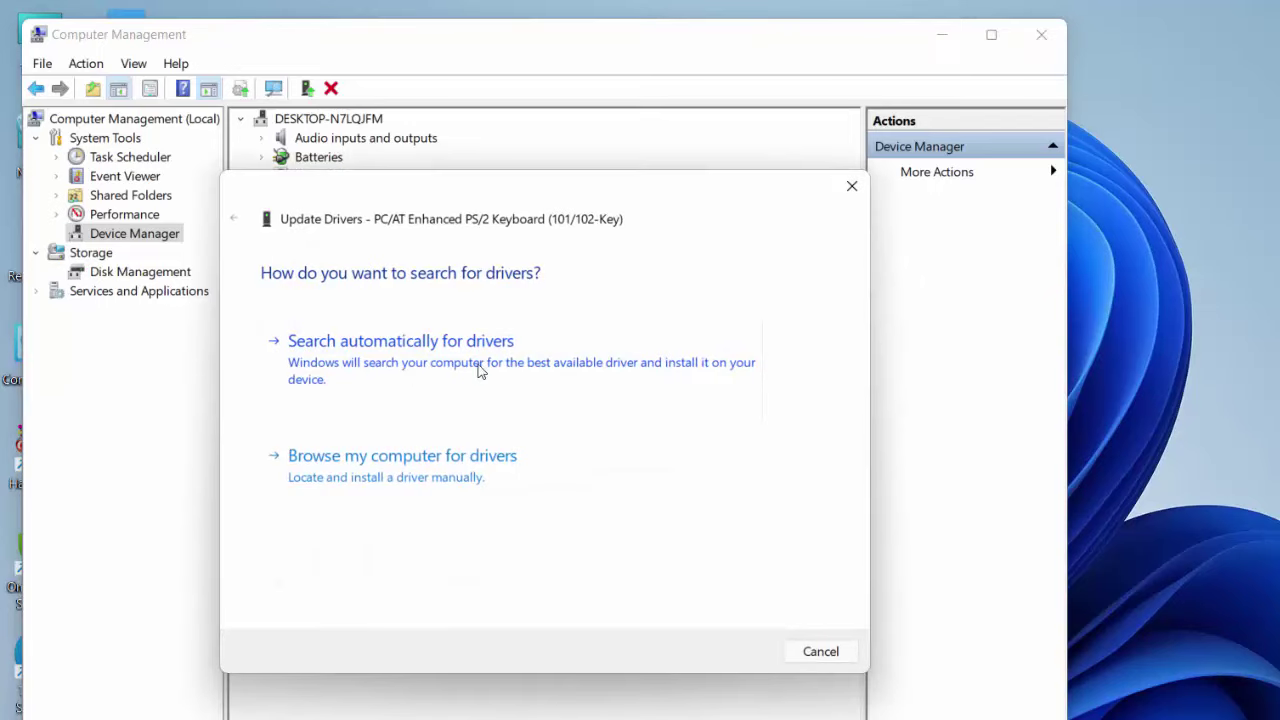
left_click(407, 479)
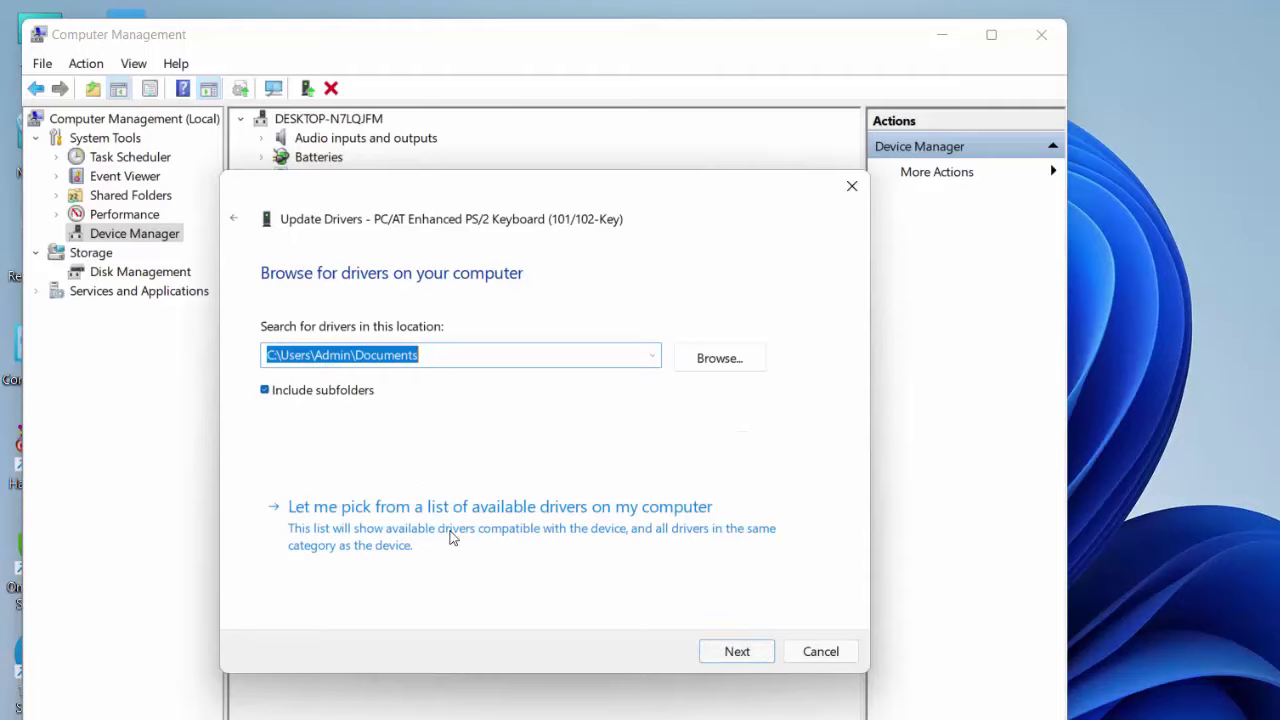
left_click(418, 538)
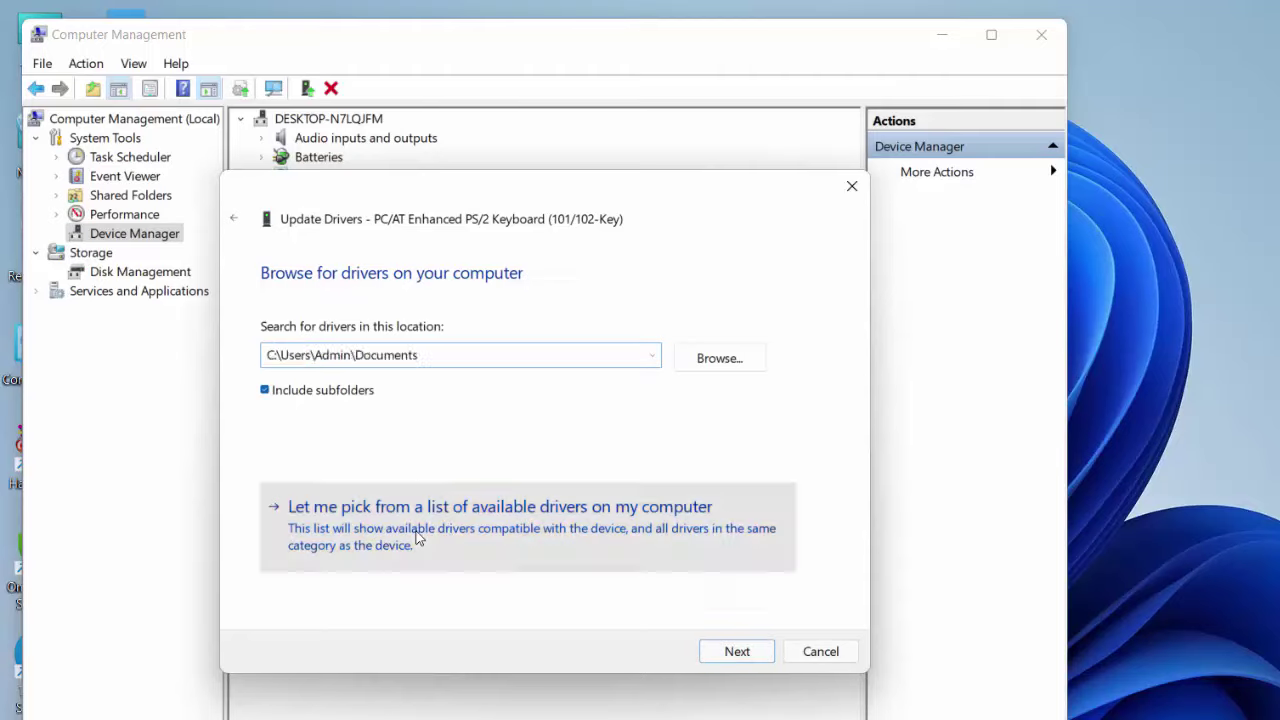
left_click(365, 464)
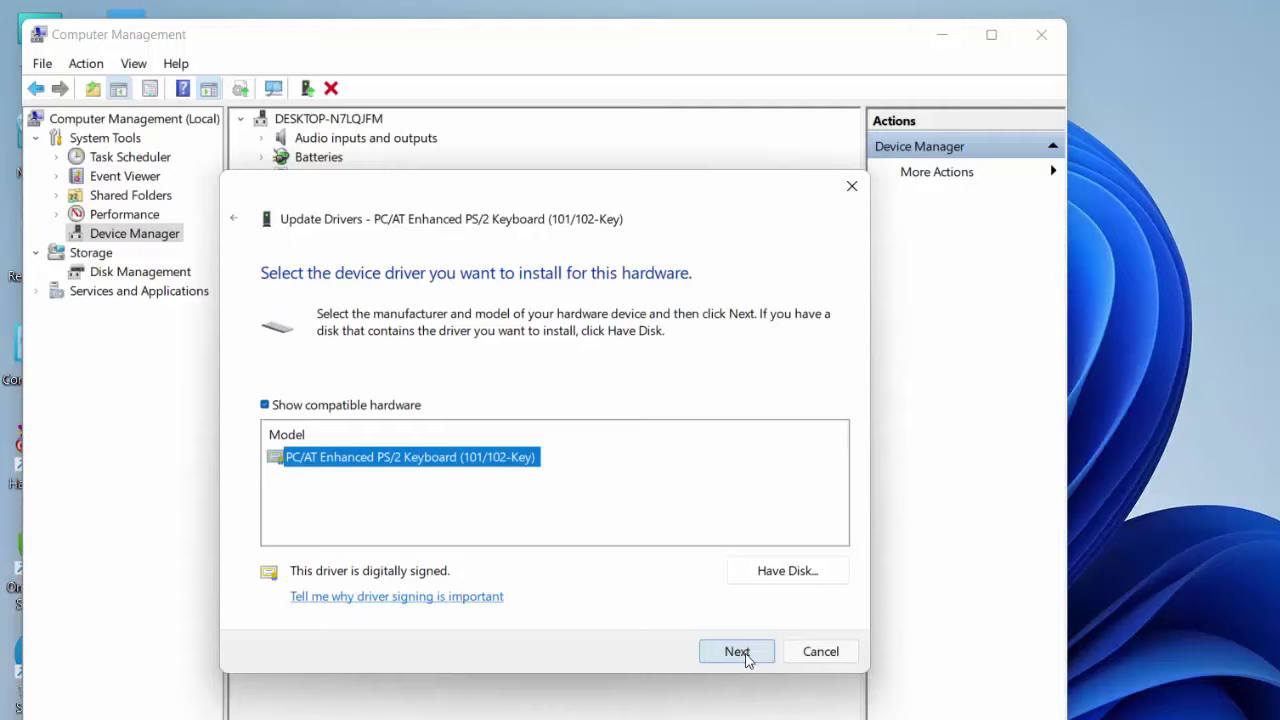
Cancel the driver update and dismiss the keyboard's context menu
left_click(822, 654)
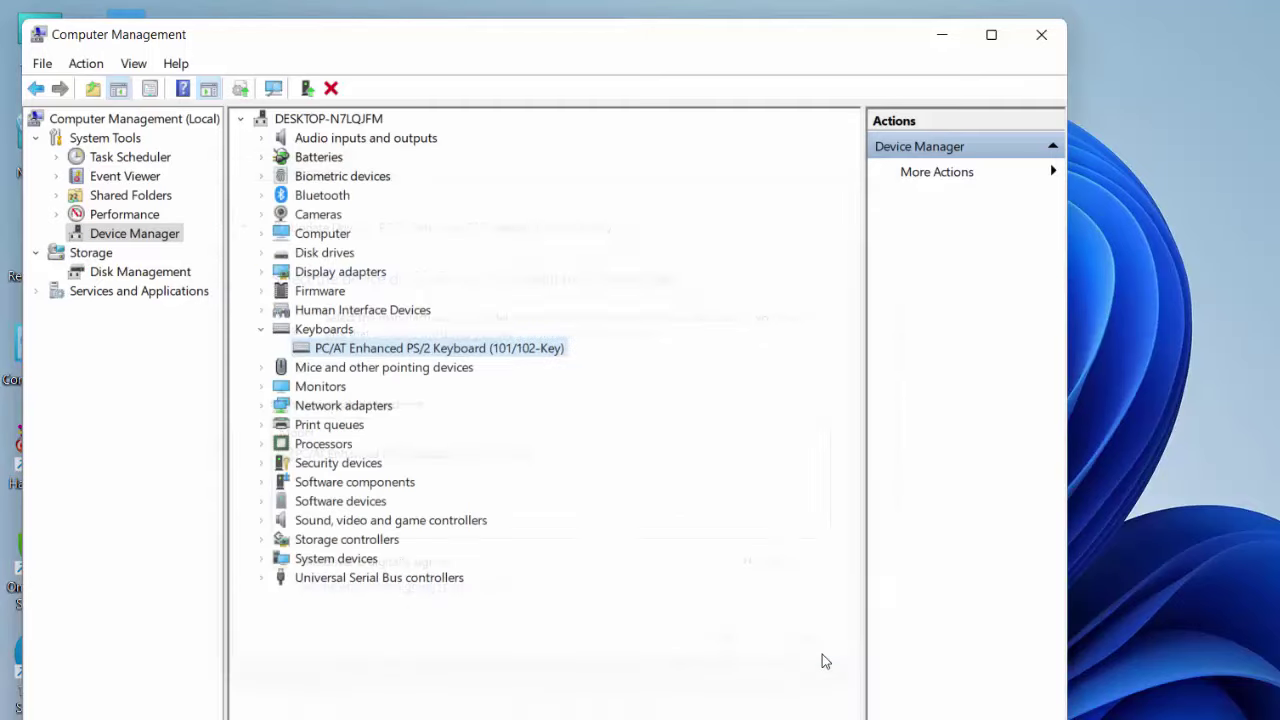
right_click(363, 357)
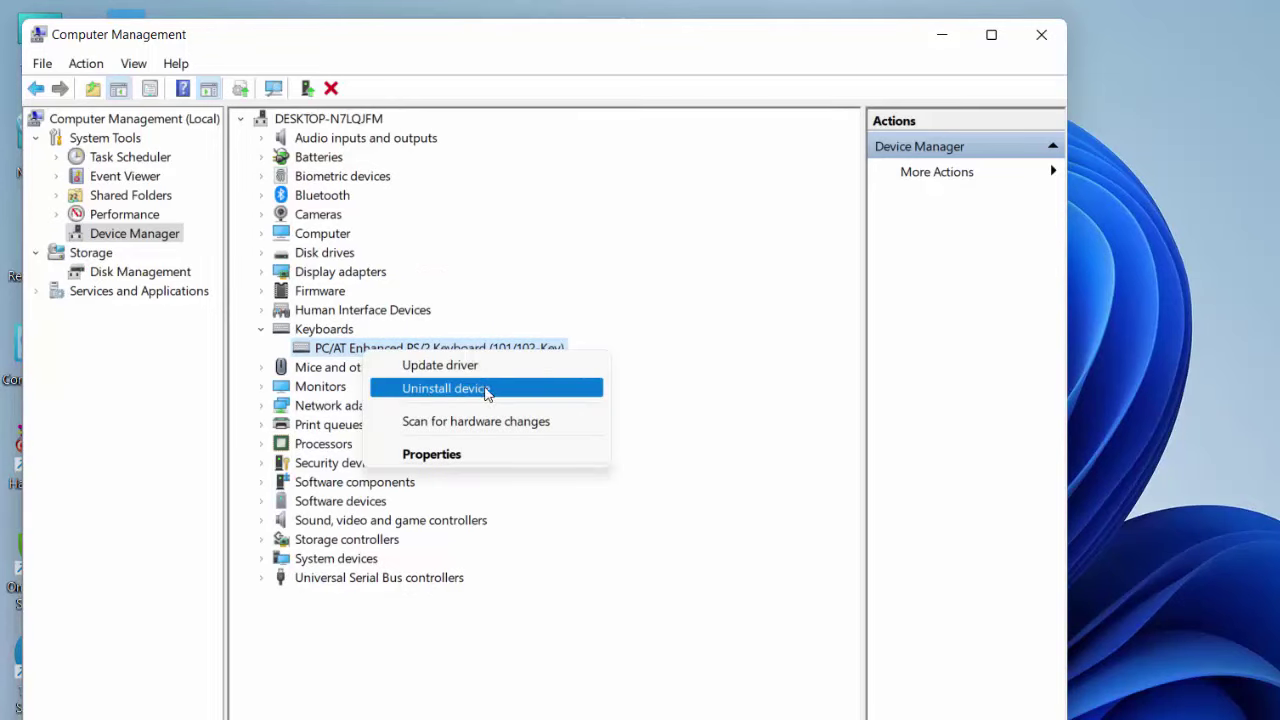
left_click(680, 394)
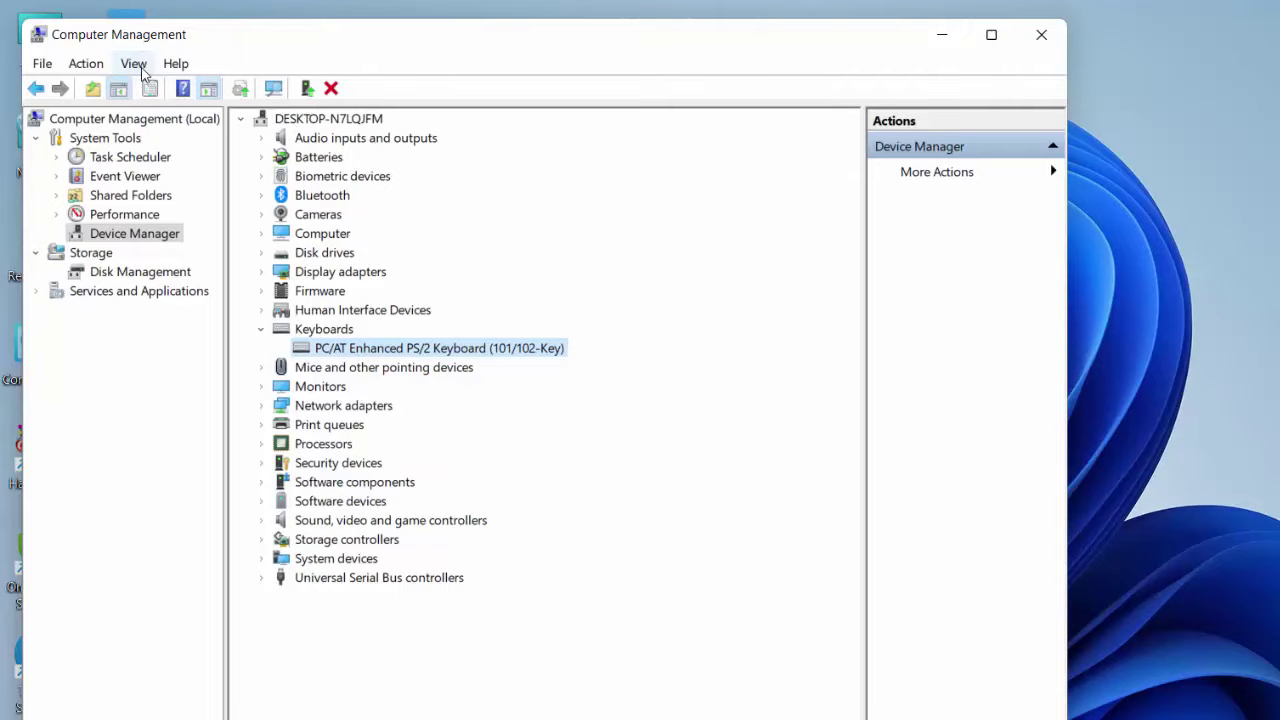
Run Action > Scan for hardware changes, then close Computer Management
left_click(88, 66)
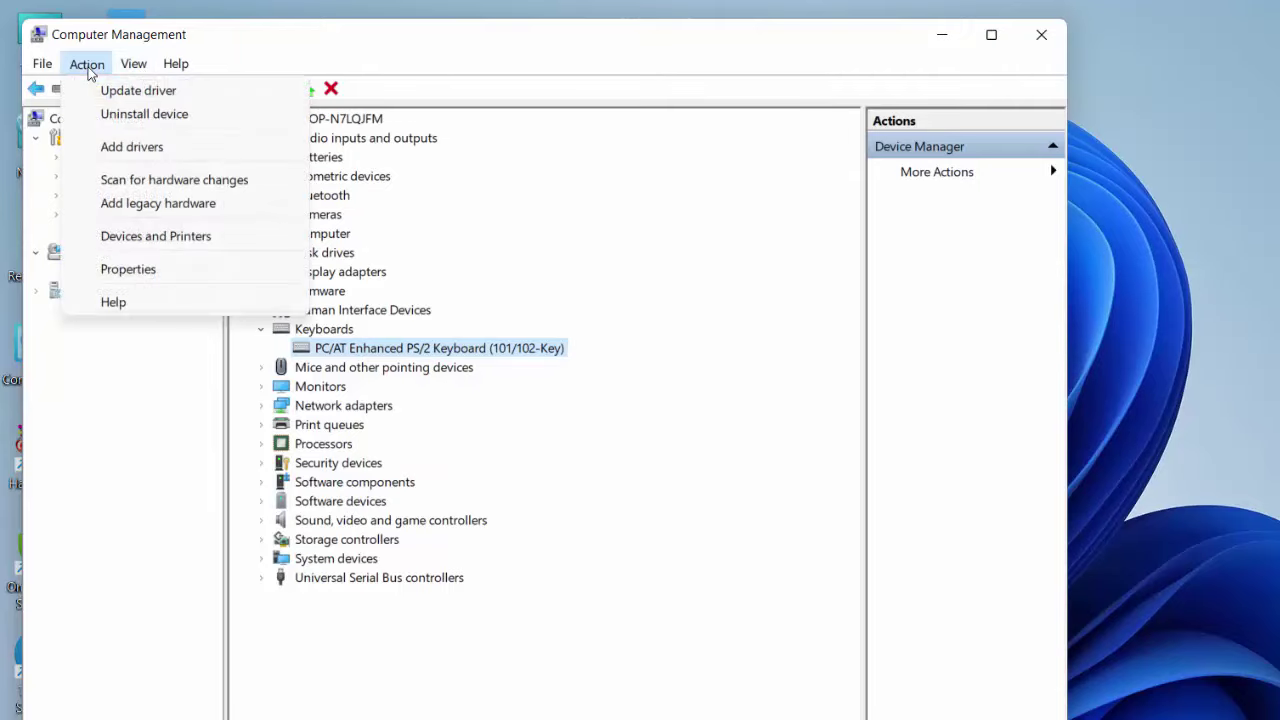
left_click(258, 190)
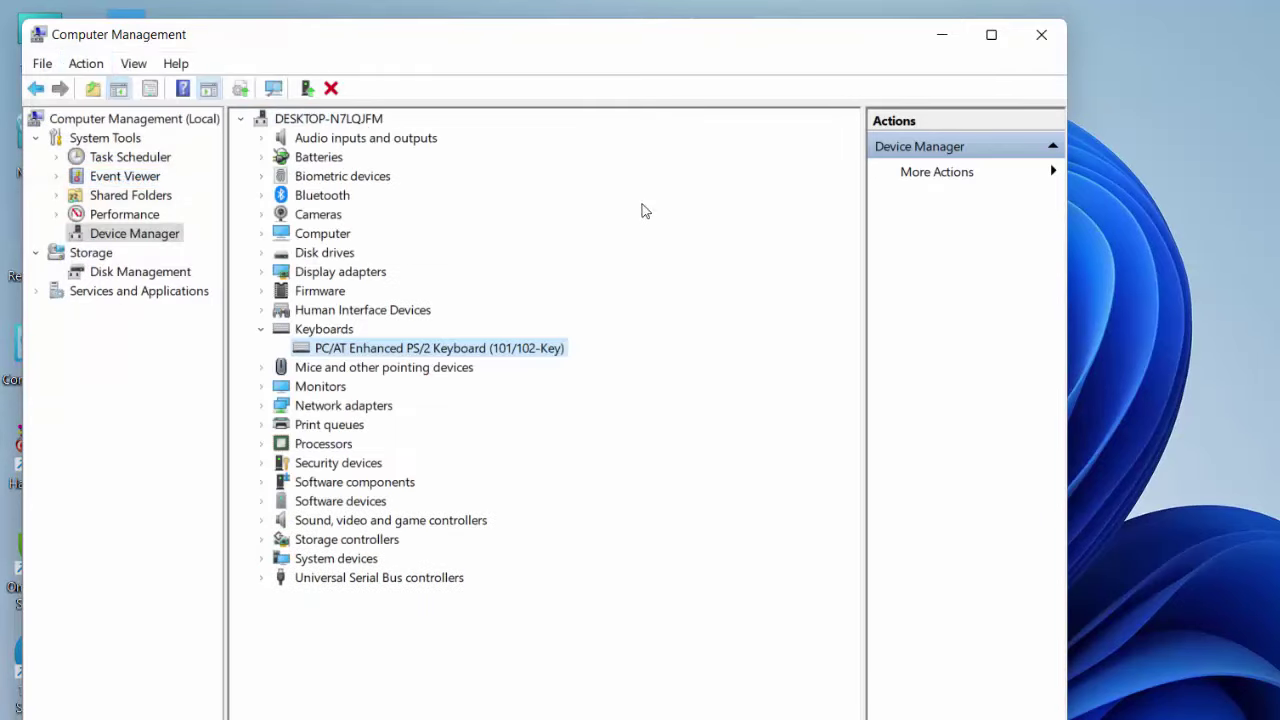
left_click(1040, 40)
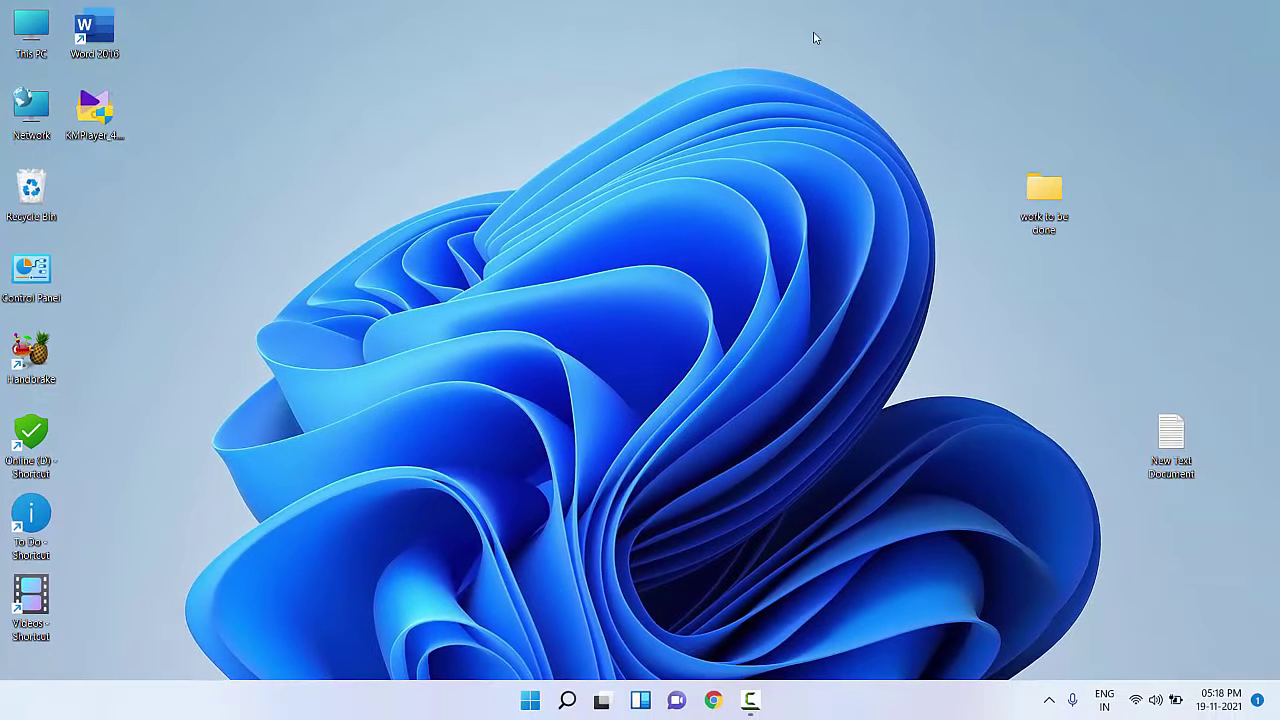
In Settings, go to System > Troubleshoot > Other troubleshooters and run the Keyboard troubleshooter
left_click(531, 700)
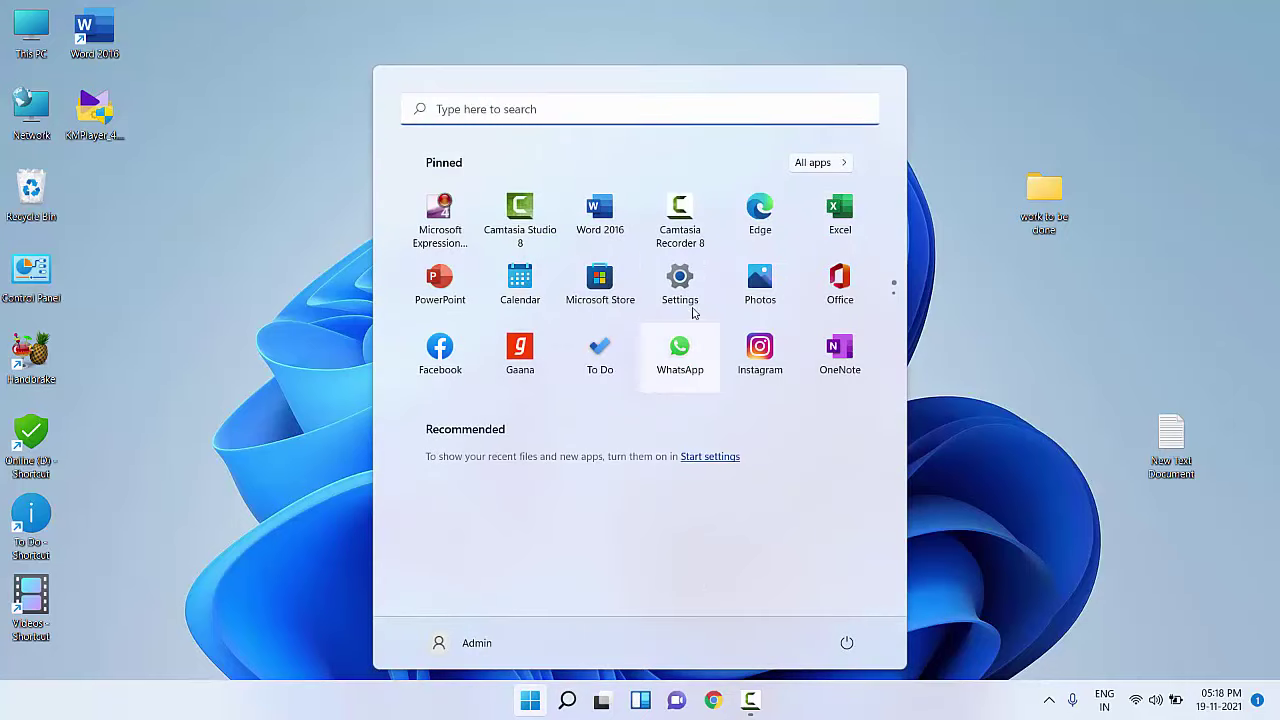
left_click(690, 300)
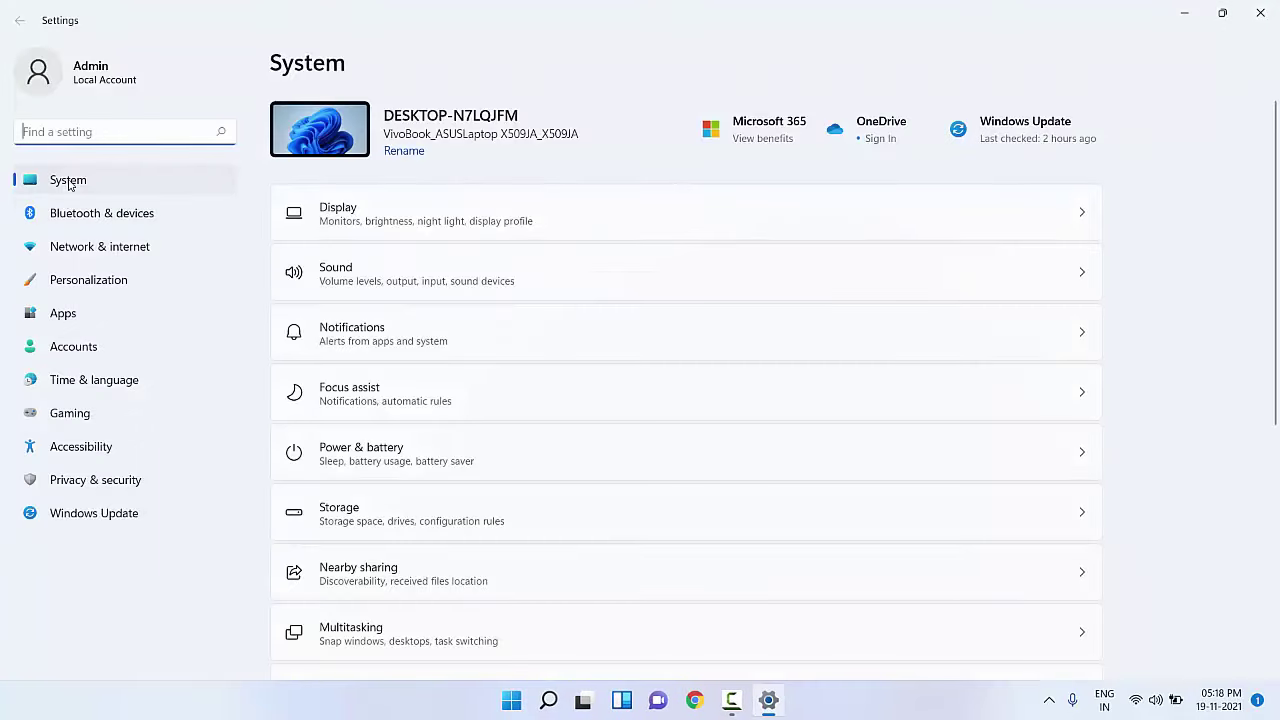
scroll(595, 477, "down", 3)
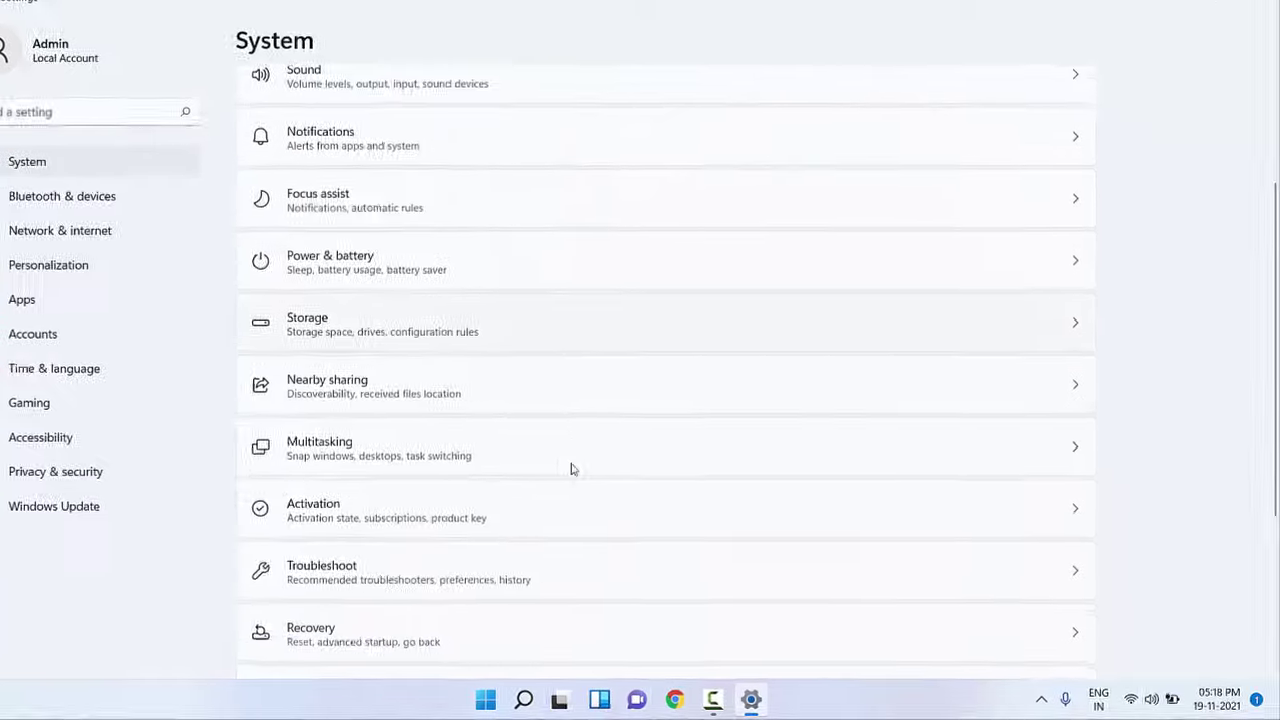
scroll(560, 465, "down", 2)
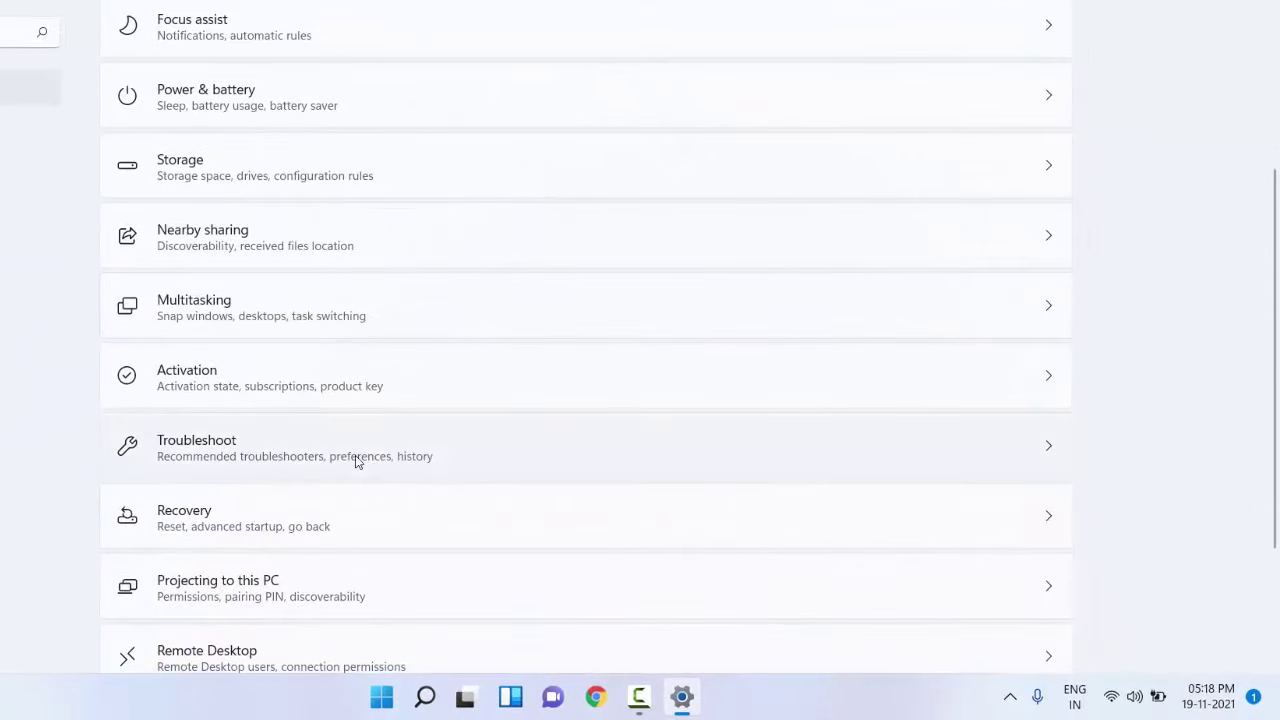
left_click(355, 456)
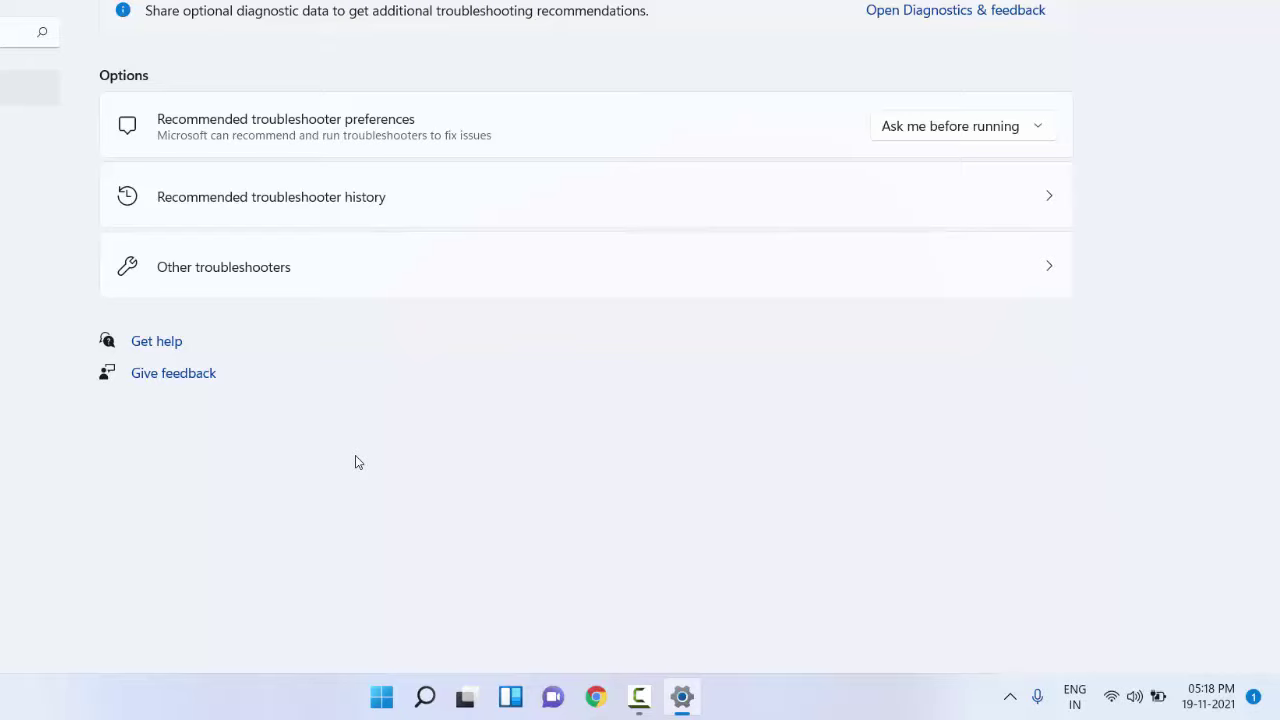
left_click(396, 278)
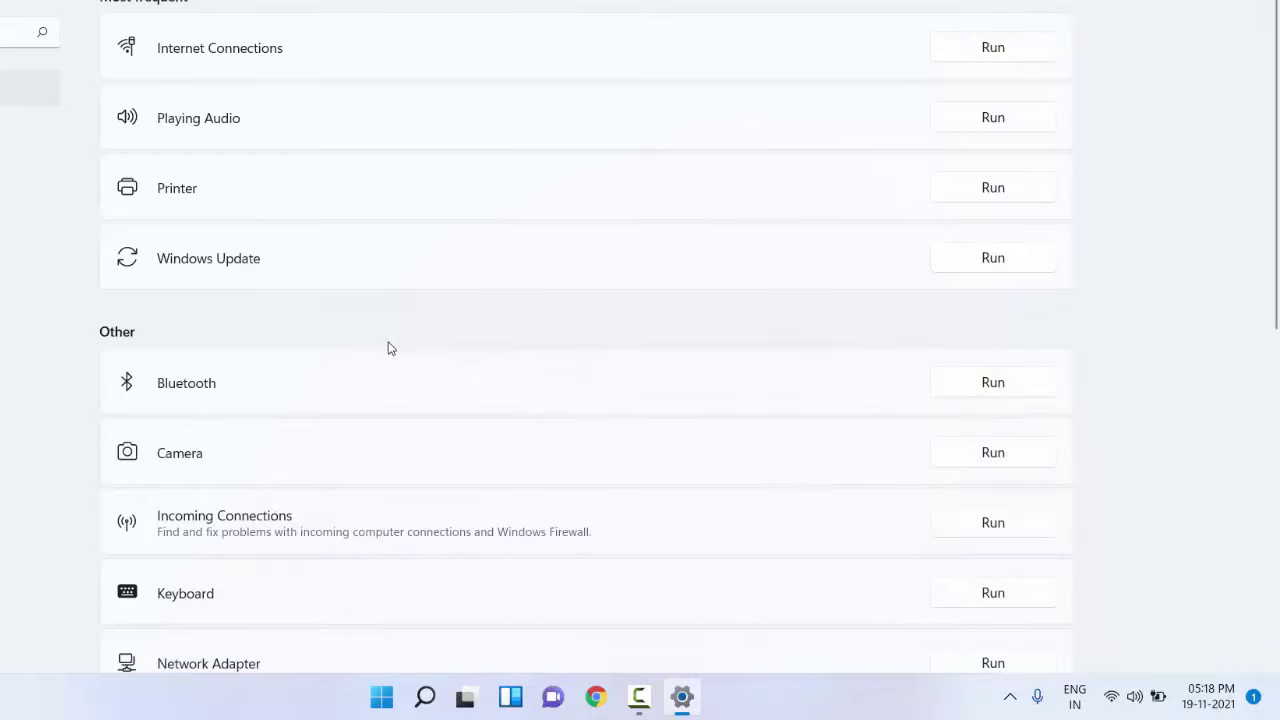
scroll(390, 354, "down", 2)
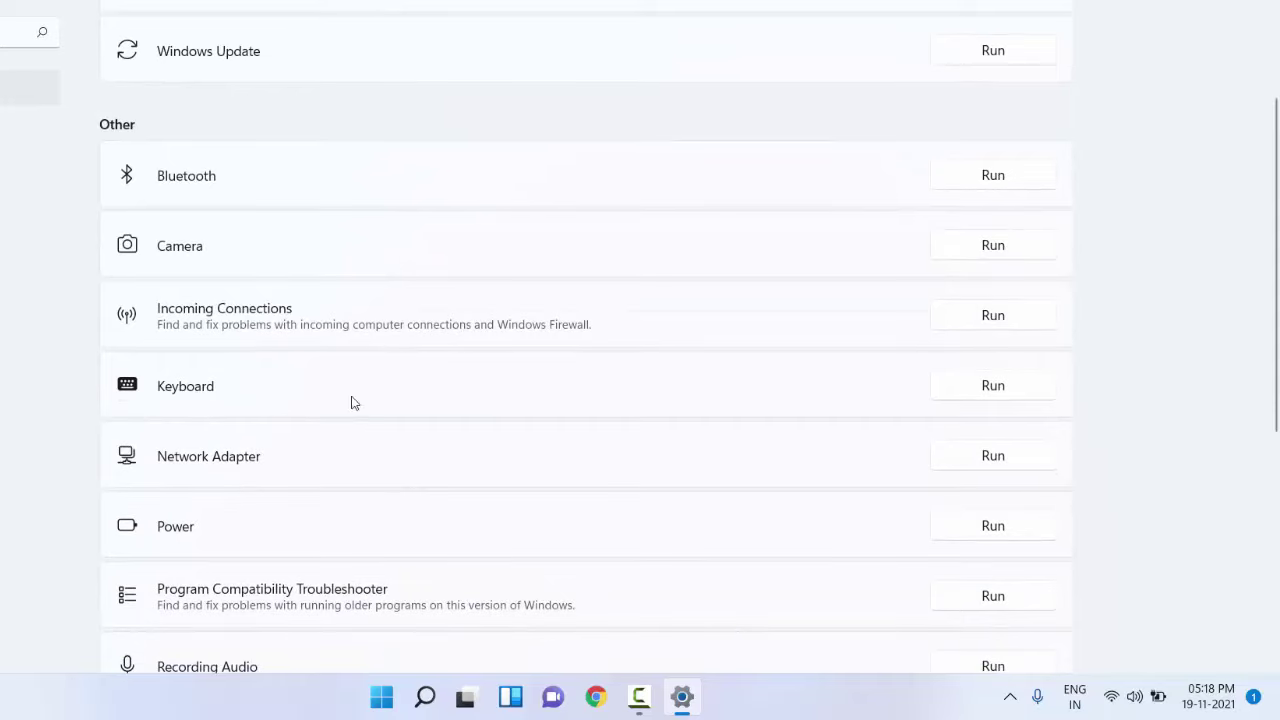
left_click(983, 393)
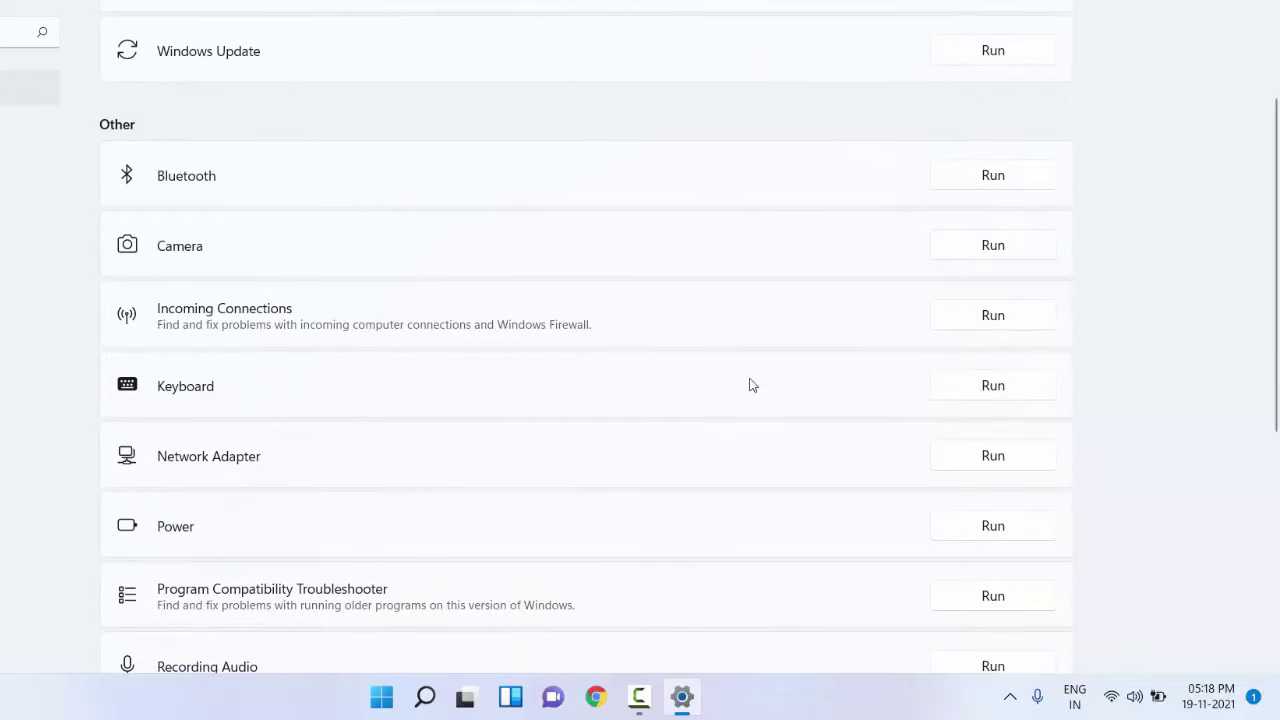